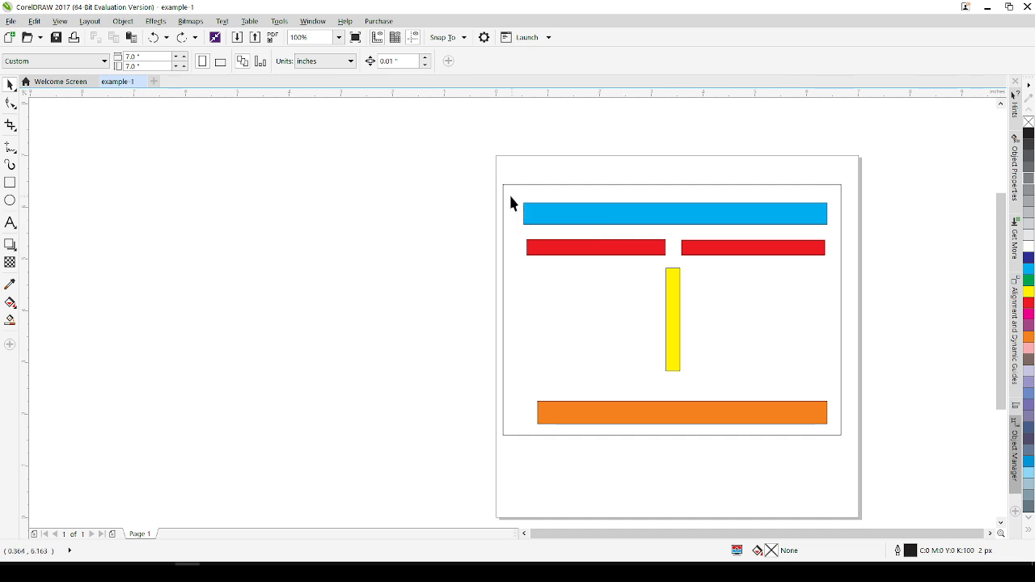
# Fill the large outlined rectangle around the colored bars with 60% black and delete that rectangle.
pyautogui.click(504, 192)
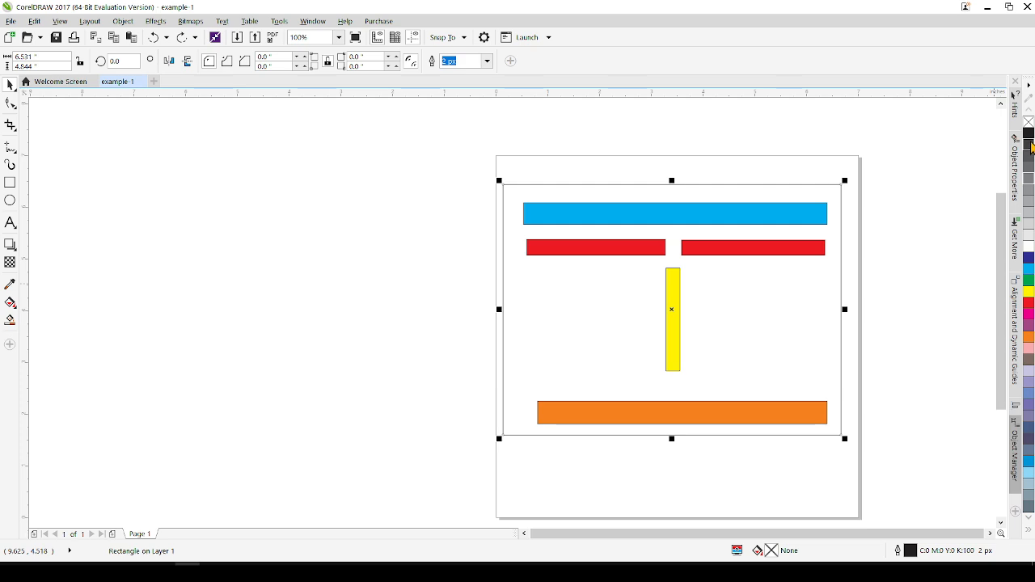
pyautogui.click(1029, 184)
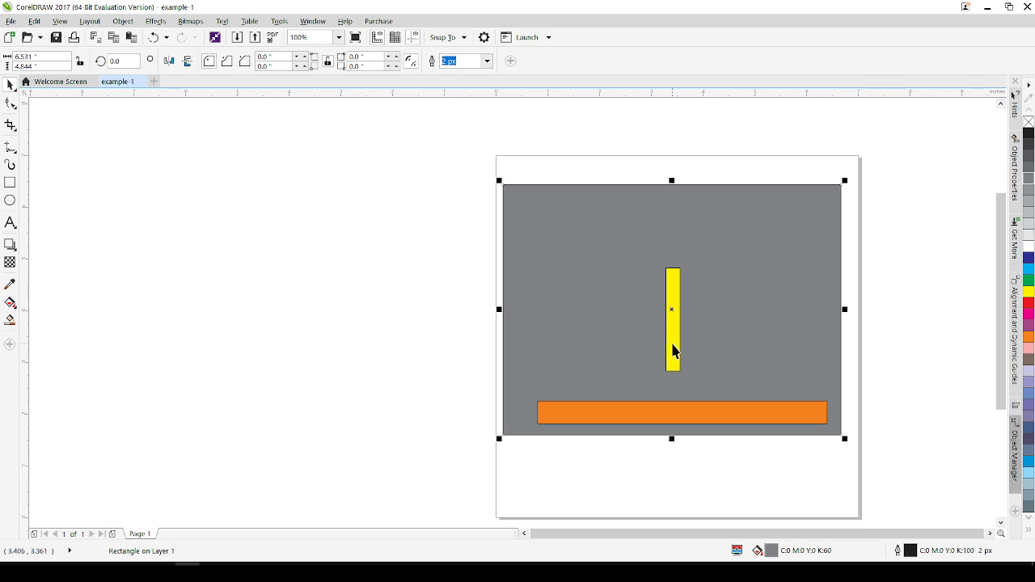
pyautogui.press('Delete')
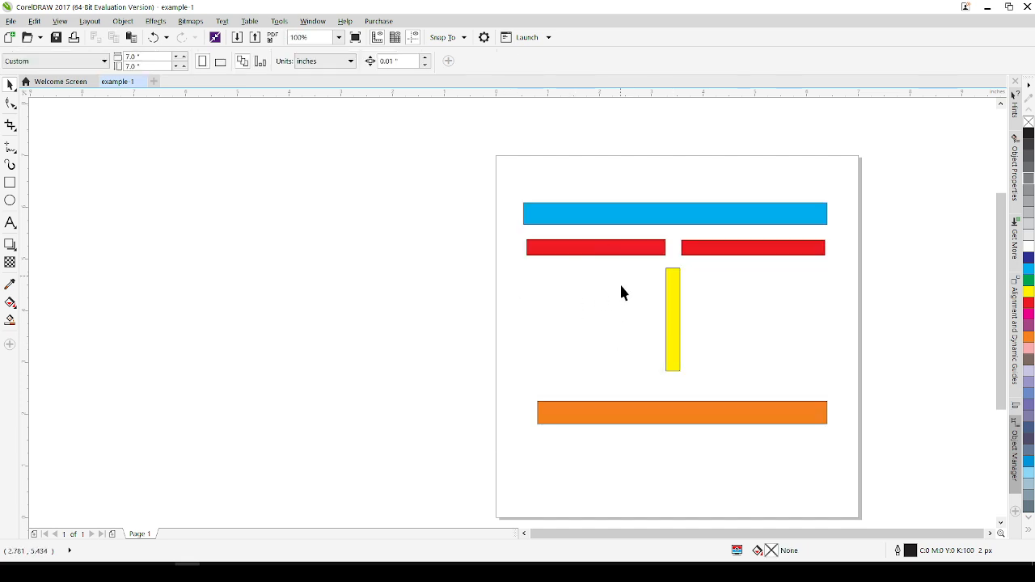
# Draw a rectangle about 6.65 by 5.32 inches around all the colored bars and fill it with black.
pyautogui.click(11, 186)
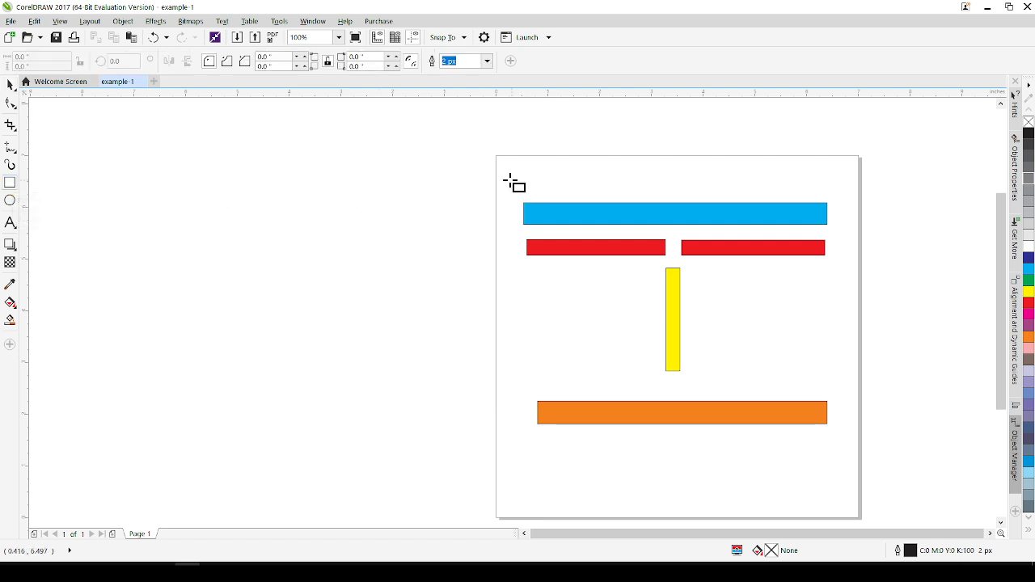
pyautogui.moveTo(509, 178)
pyautogui.mouseDown()
pyautogui.moveTo(580, 283)
pyautogui.moveTo(853, 477)
pyautogui.moveTo(853, 455)
pyautogui.mouseUp()
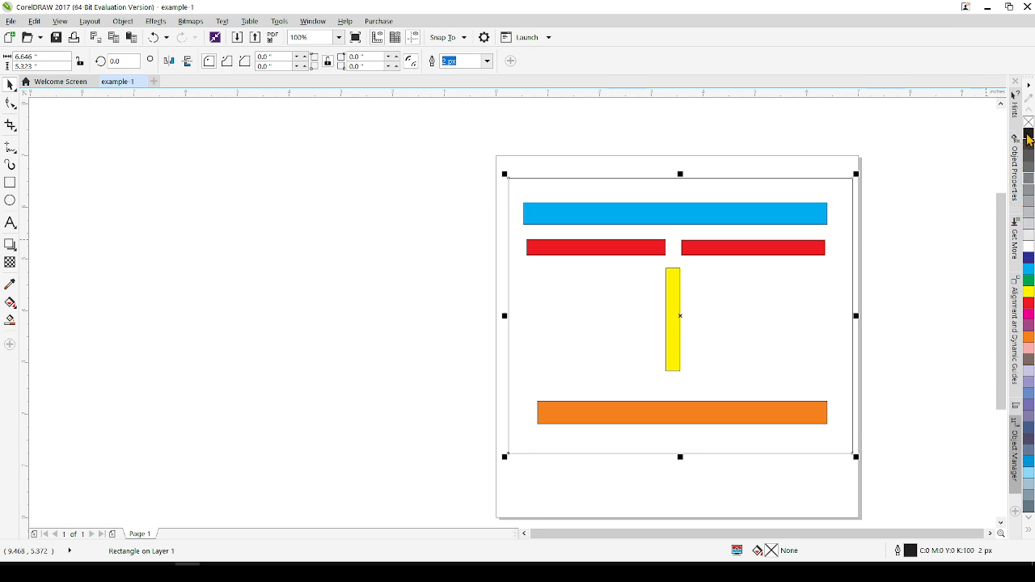
pyautogui.click(1028, 134)
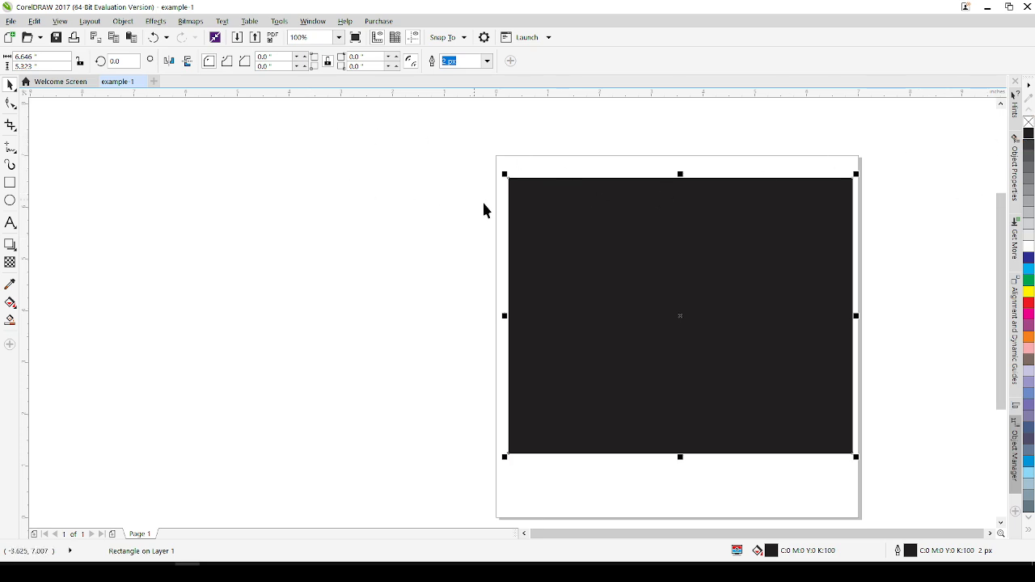
# Send the black rectangle to the back of the page, behind the colored bars.
pyautogui.click(370, 196)
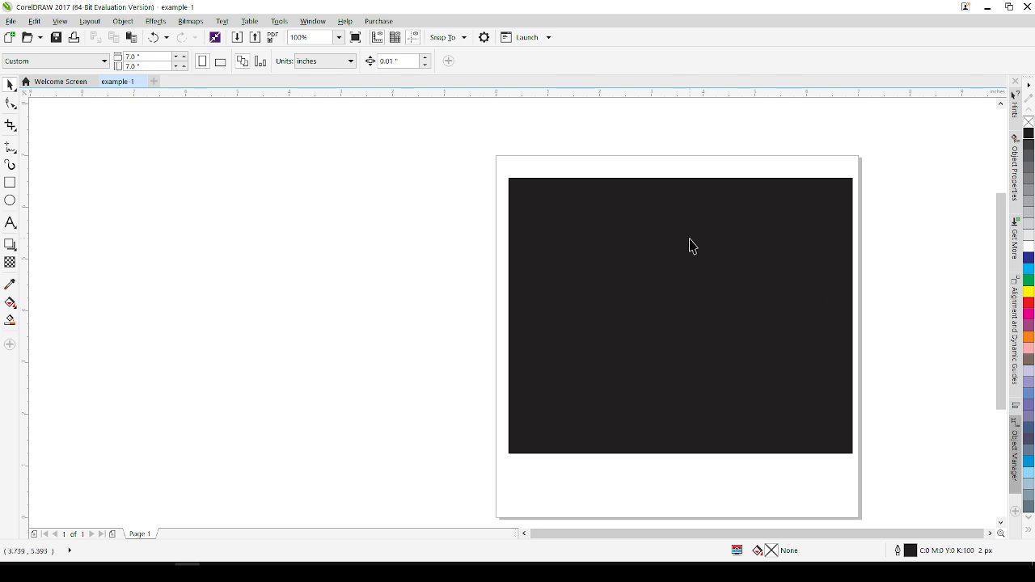
pyautogui.click(620, 204)
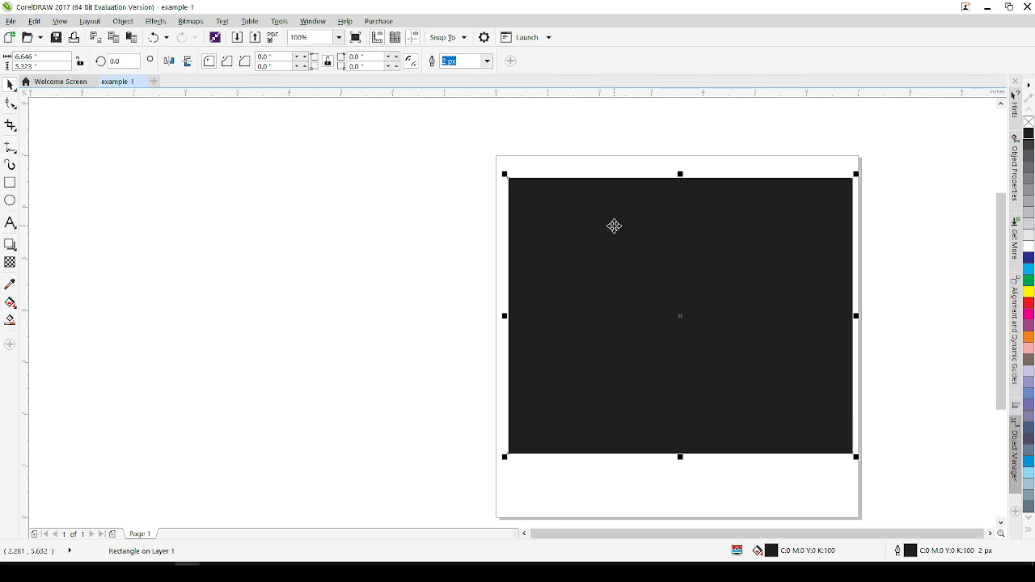
pyautogui.rightClick(615, 228)
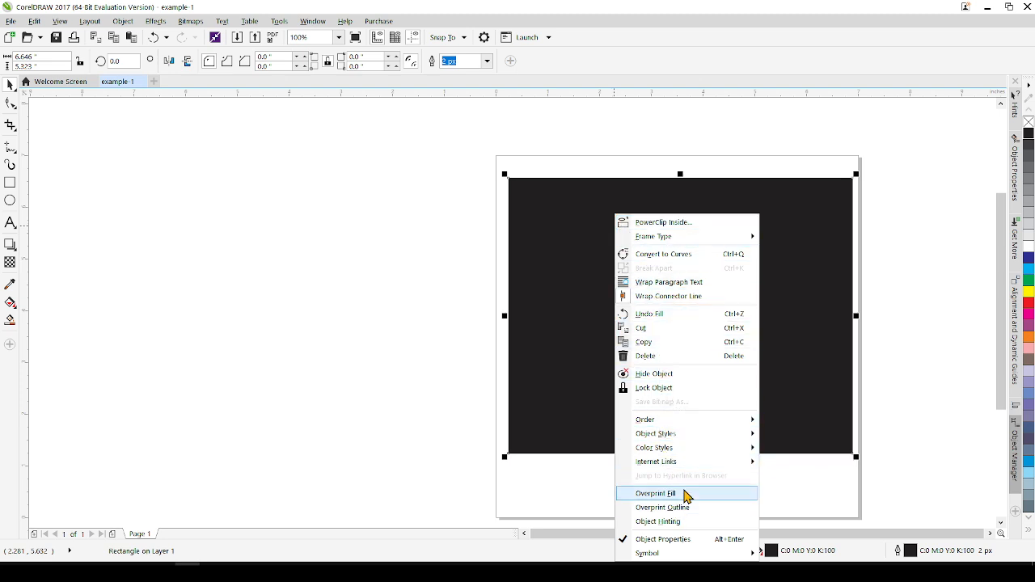
pyautogui.moveTo(666, 421)
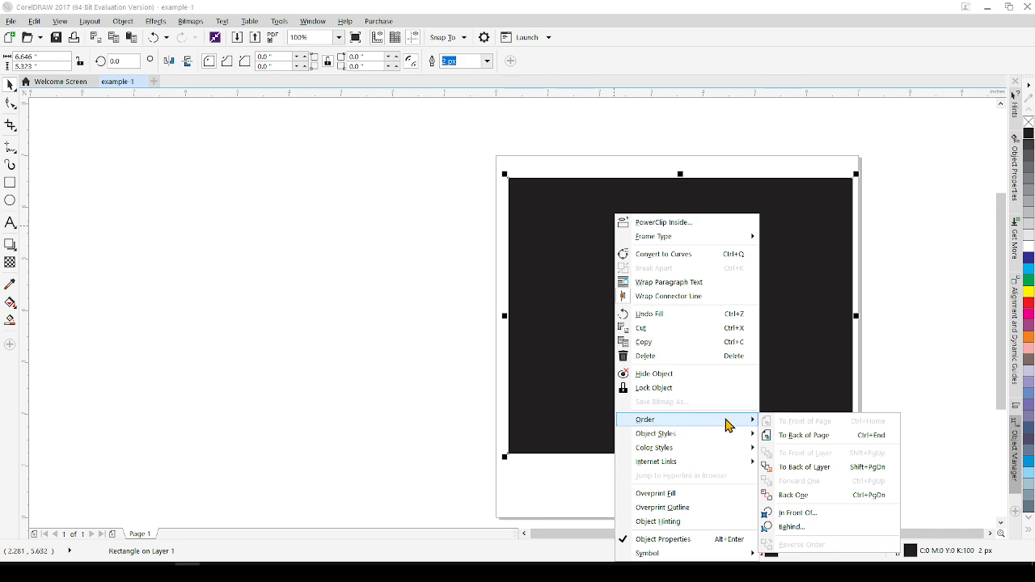
pyautogui.click(810, 443)
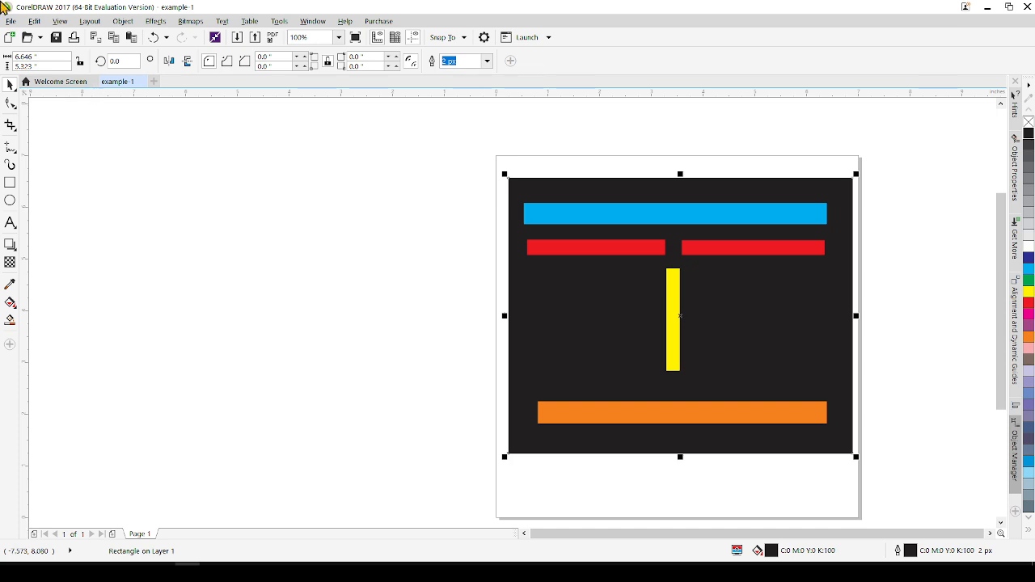
# Start saving the drawing under a chosen location and browse to the DATA (E:) drive.
pyautogui.click(11, 22)
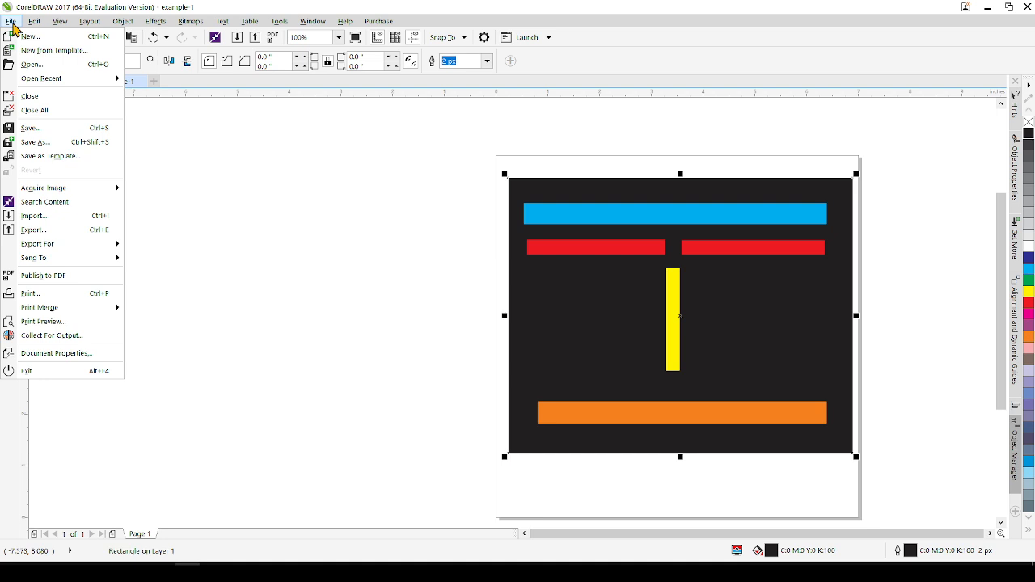
pyautogui.click(50, 148)
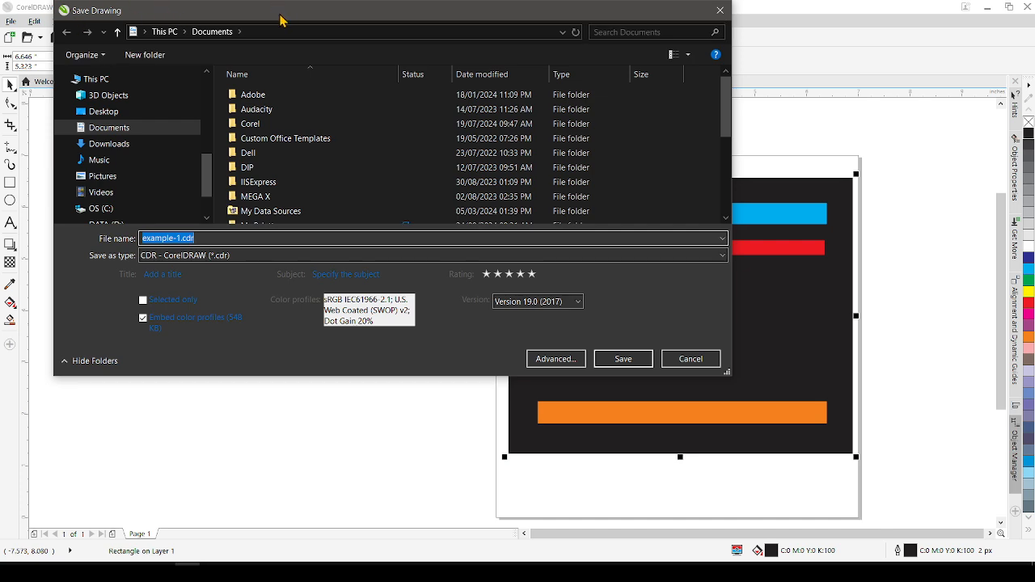
pyautogui.moveTo(281, 18); pyautogui.dragTo(334, 120)
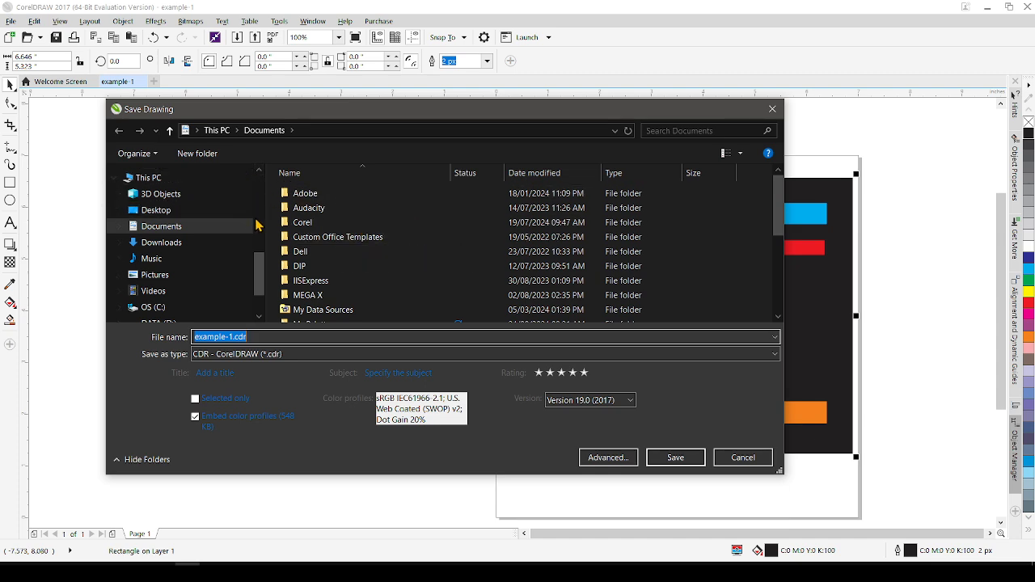
pyautogui.scroll(4, 178, 247)
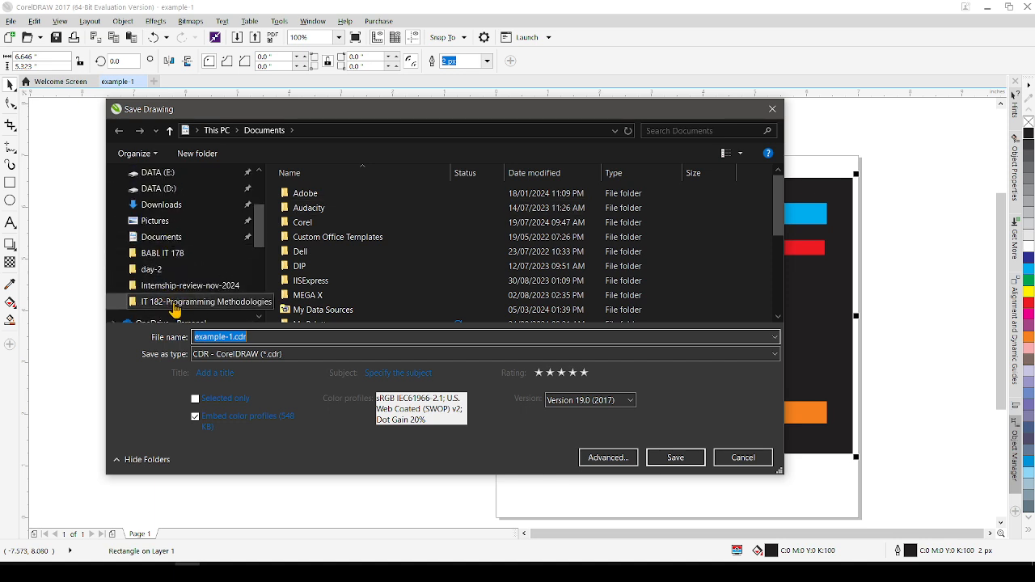
pyautogui.scroll(-1, 167, 235)
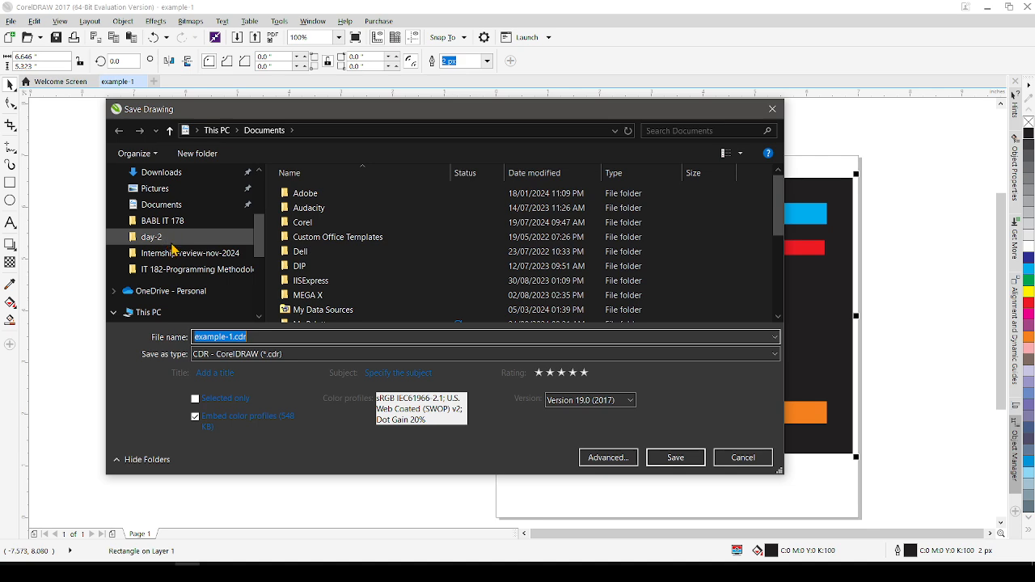
pyautogui.scroll(-1, 170, 297)
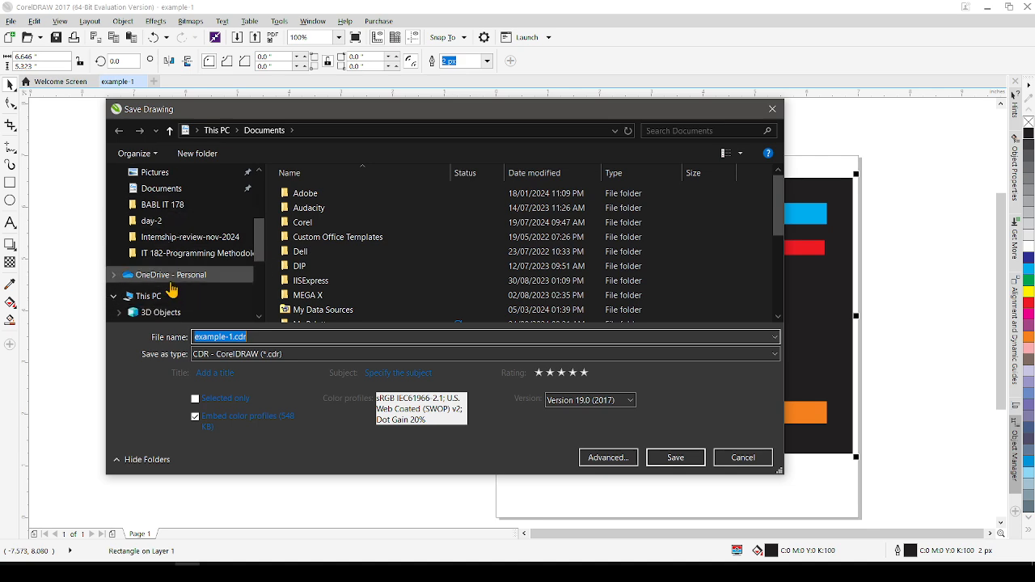
pyautogui.click(172, 299)
pyautogui.scroll(-3, 404, 234)
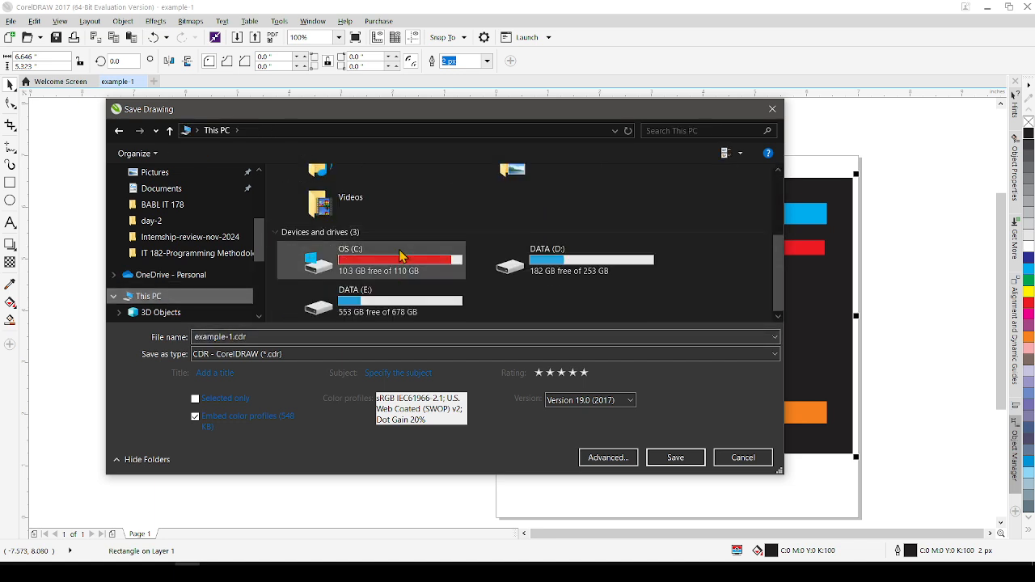
pyautogui.doubleClick(411, 310)
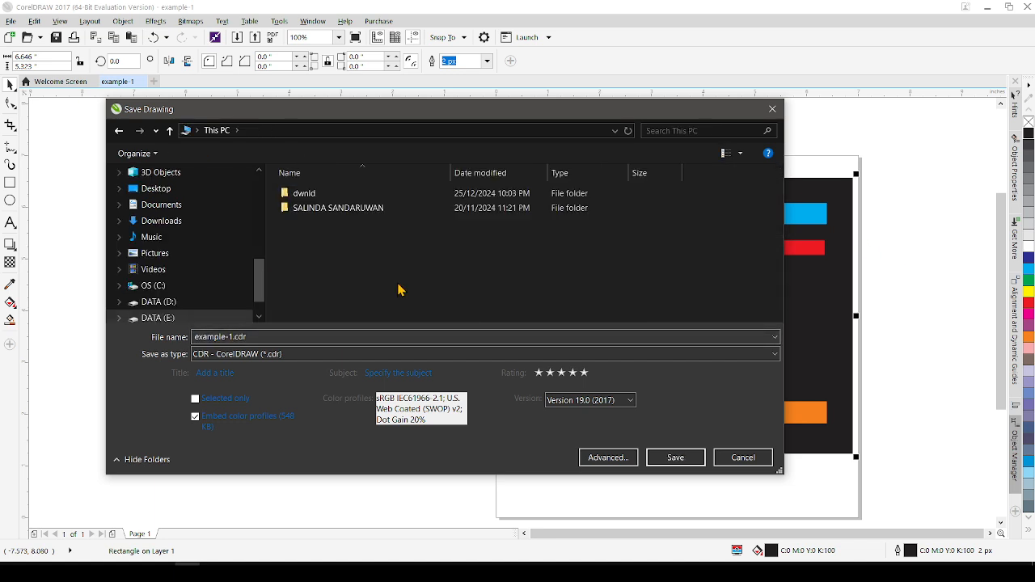
# Set the save location to SIBA-Peer-Tutor, BABL-lectures, BABL-Batch-Folders inside the personal folder on the E: drive.
pyautogui.doubleClick(314, 208)
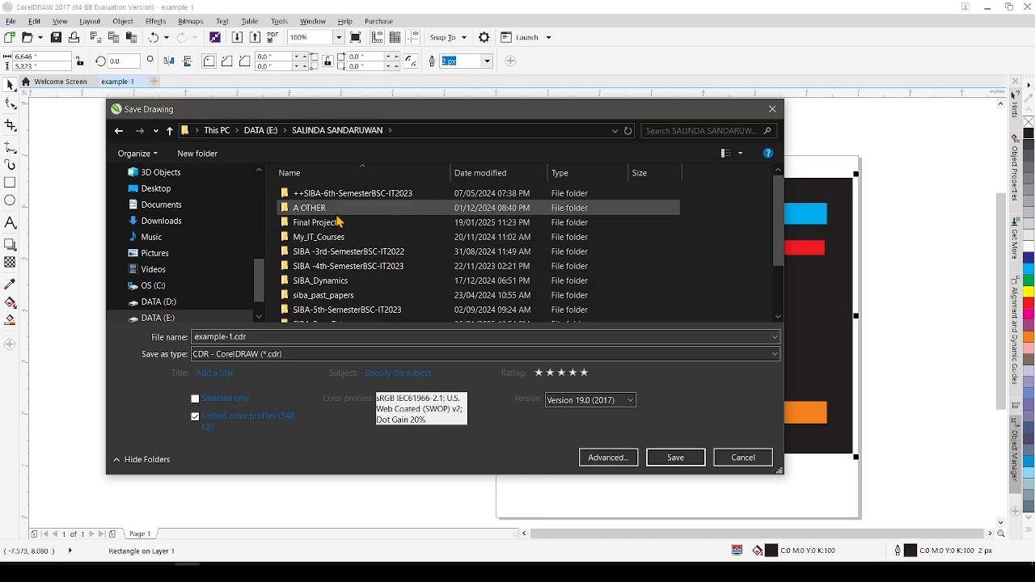
pyautogui.scroll(-1, 338, 256)
pyautogui.doubleClick(332, 287)
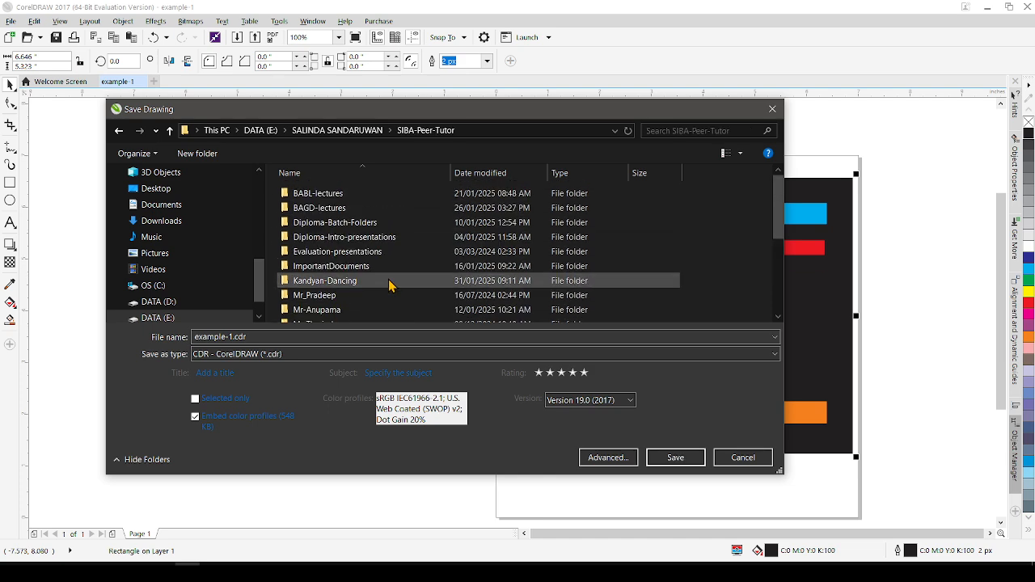
pyautogui.doubleClick(338, 197)
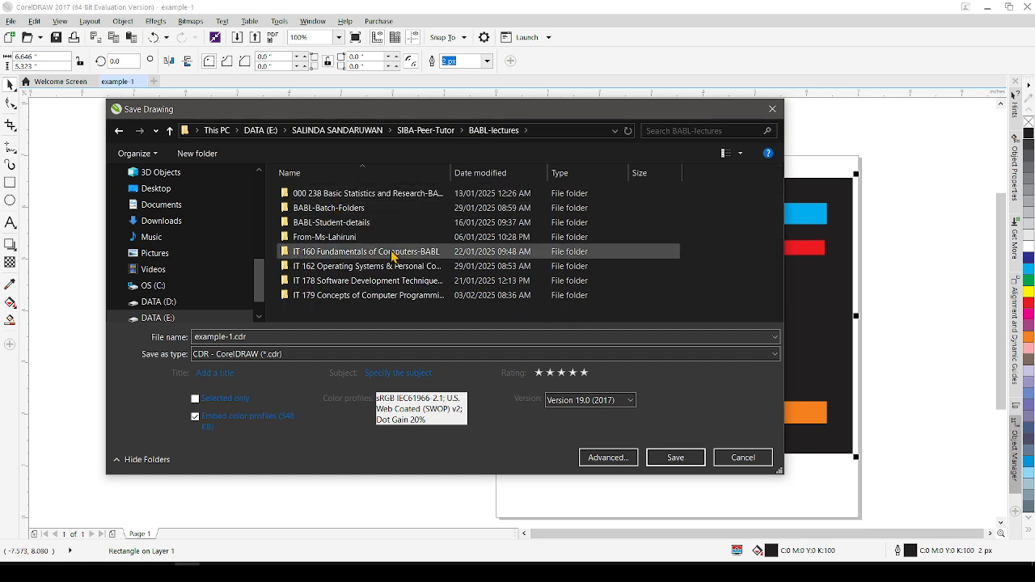
pyautogui.doubleClick(357, 210)
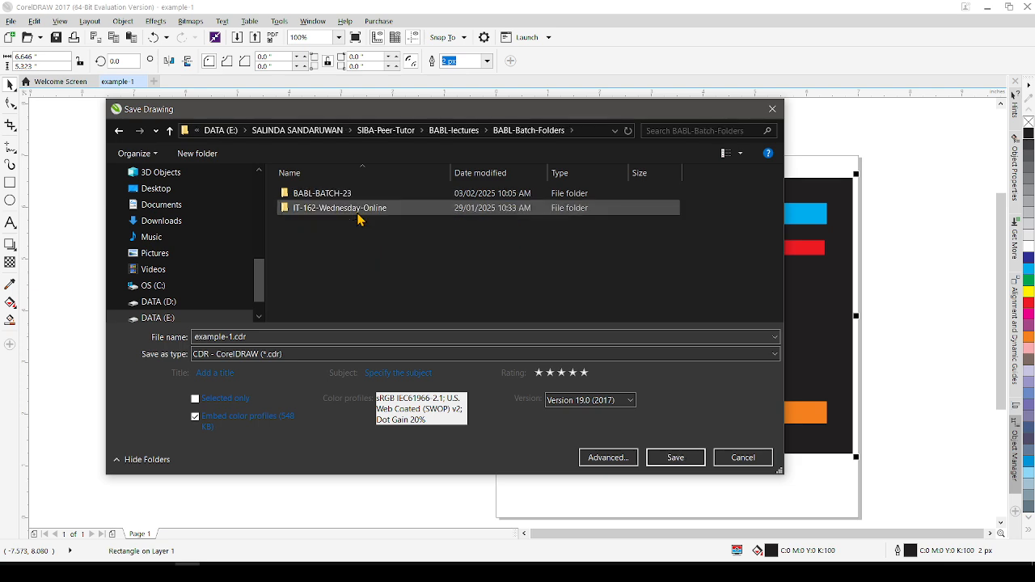
pyautogui.click(118, 130)
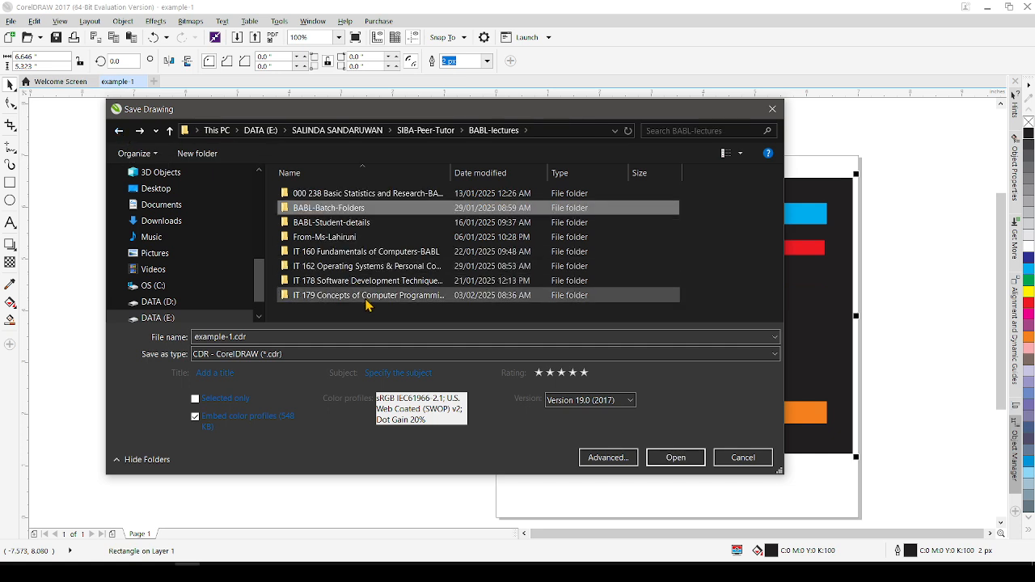
pyautogui.doubleClick(361, 212)
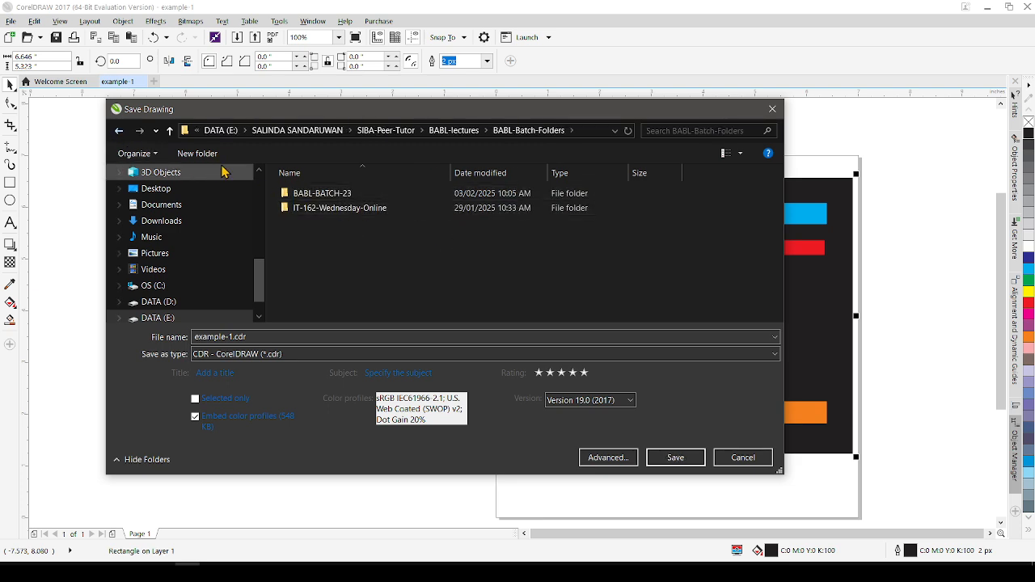
# Try to create a new folder inside BABL-Batch-Folders from the save dialog.
pyautogui.click(198, 154)
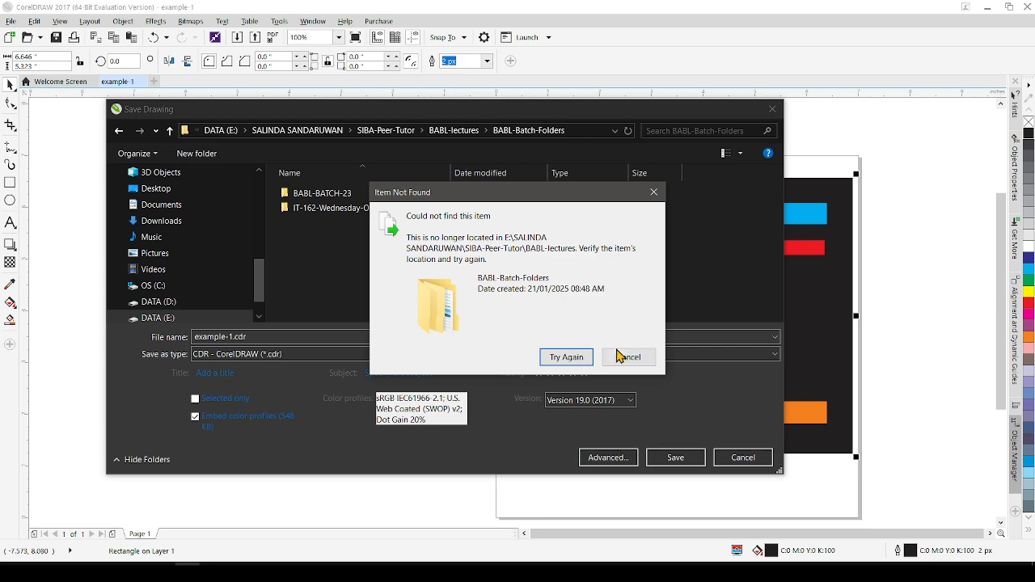
pyautogui.click(628, 357)
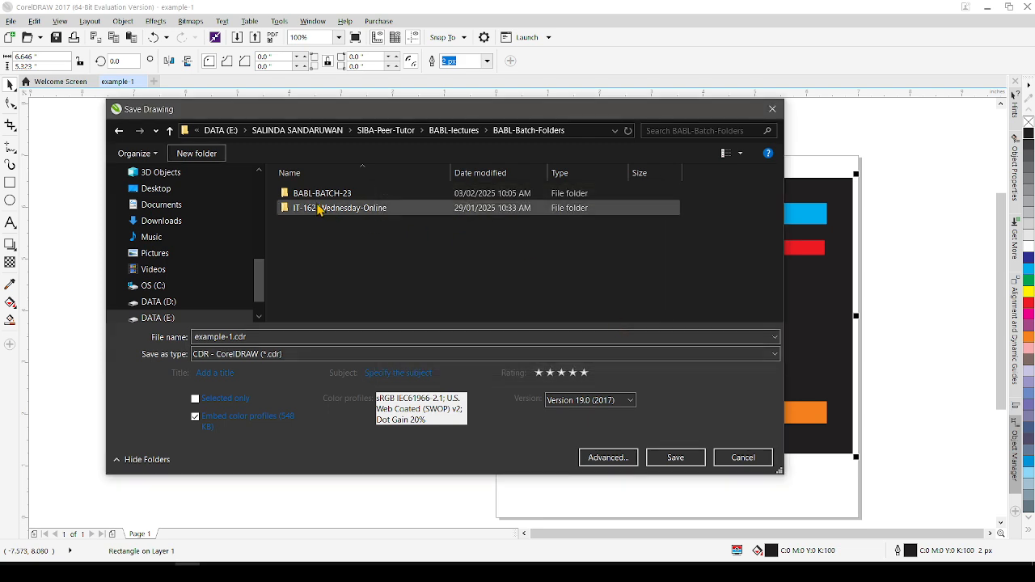
pyautogui.click(213, 159)
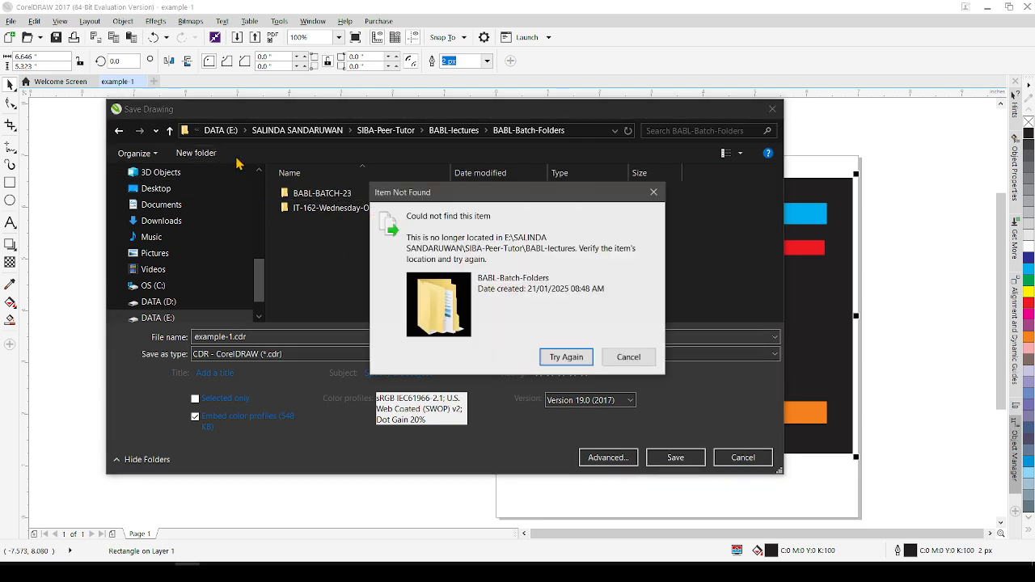
pyautogui.click(635, 358)
# Copy the BABL-Batch-Folders path from the save dialog and open that location in File Explorer.
pyautogui.hotkey('alt', 'd')
pyautogui.hotkey('ctrl', 'c')
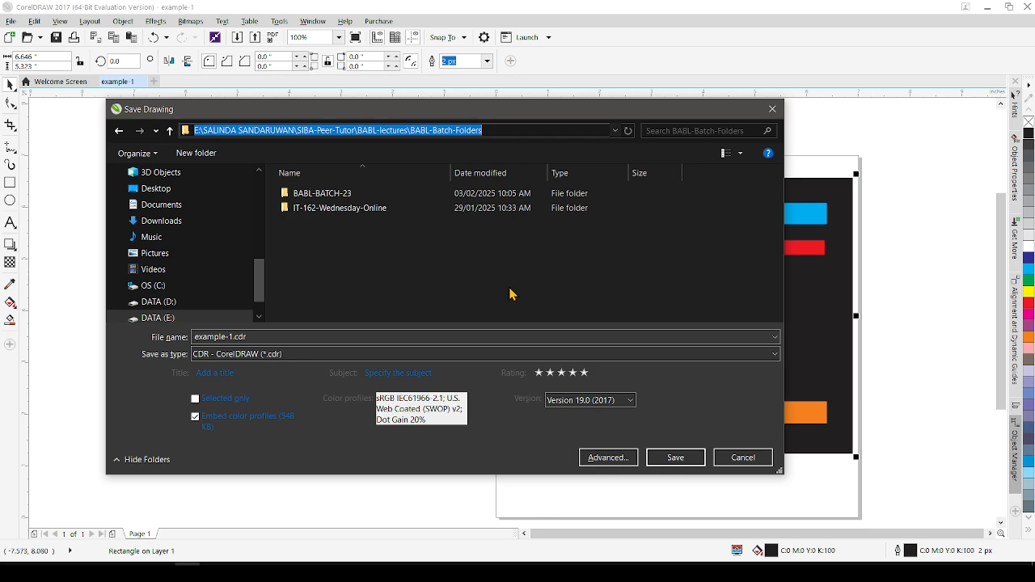
pyautogui.press('super+e')
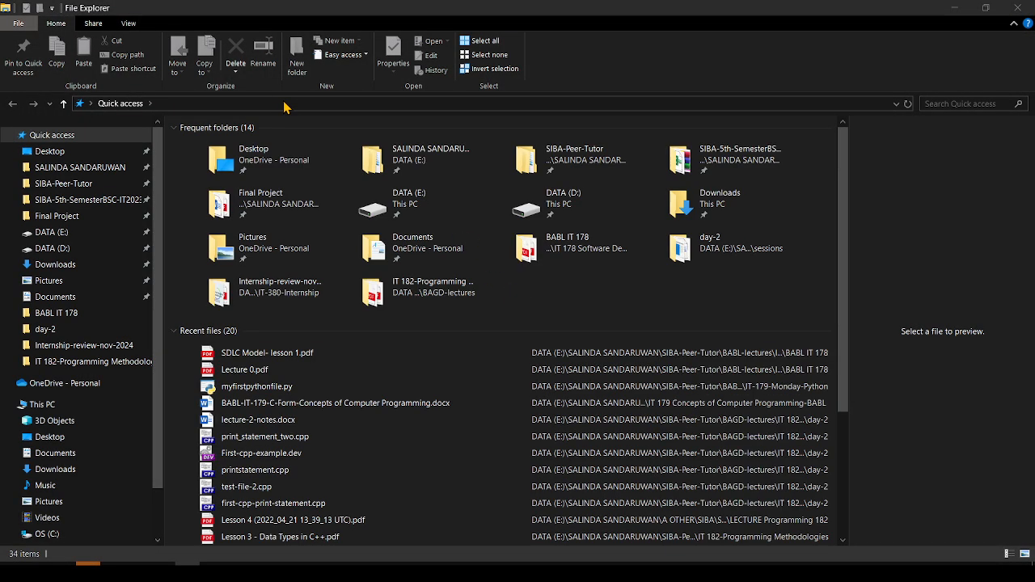
pyautogui.click(284, 103)
pyautogui.hotkey('ctrl', 'v')
pyautogui.press('Return')
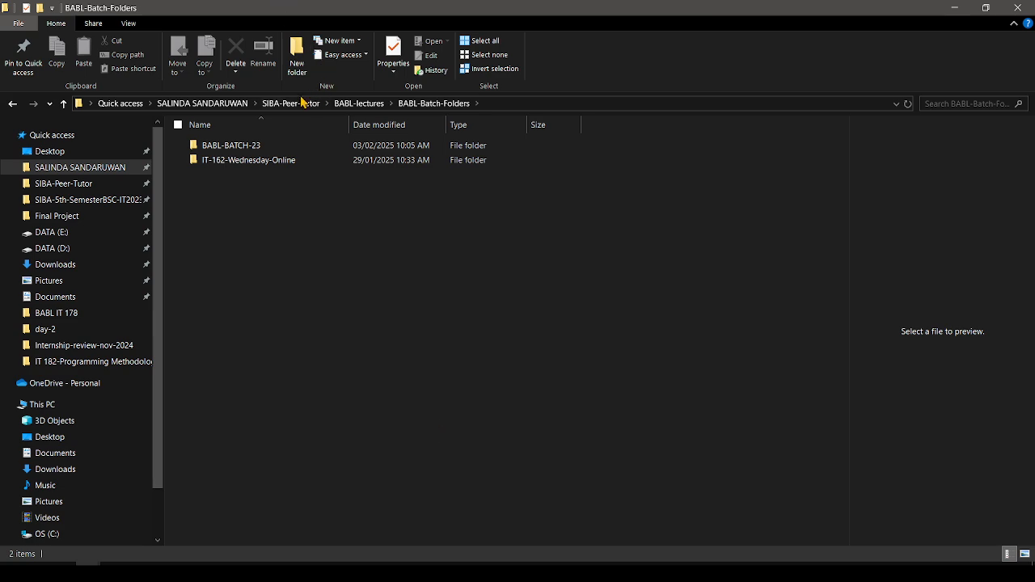
# Create a new folder named "BABL-" inside BABL-Batch-Folders.
pyautogui.click(298, 58)
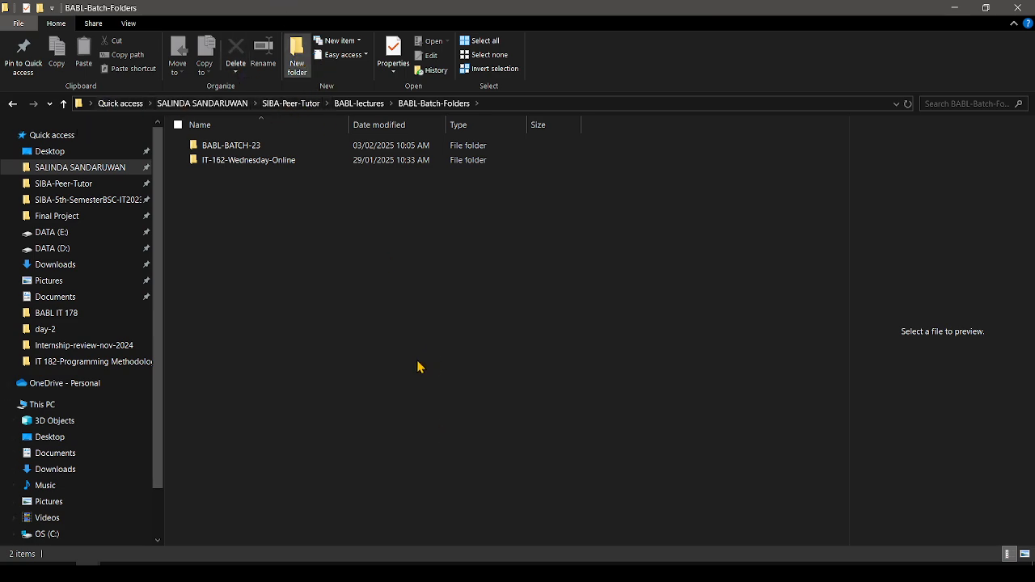
pyautogui.write('BABL-')
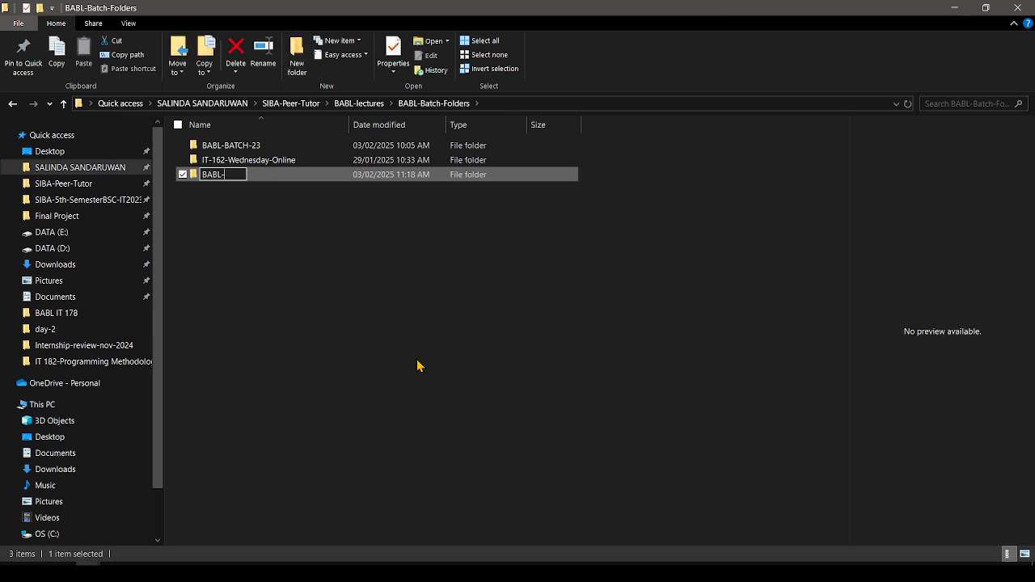
pyautogui.press('Return')
# Switch to the web browser and look up "2D" among the address suggestions to check the batch names.
pyautogui.hotkey('alt', 'Tab')
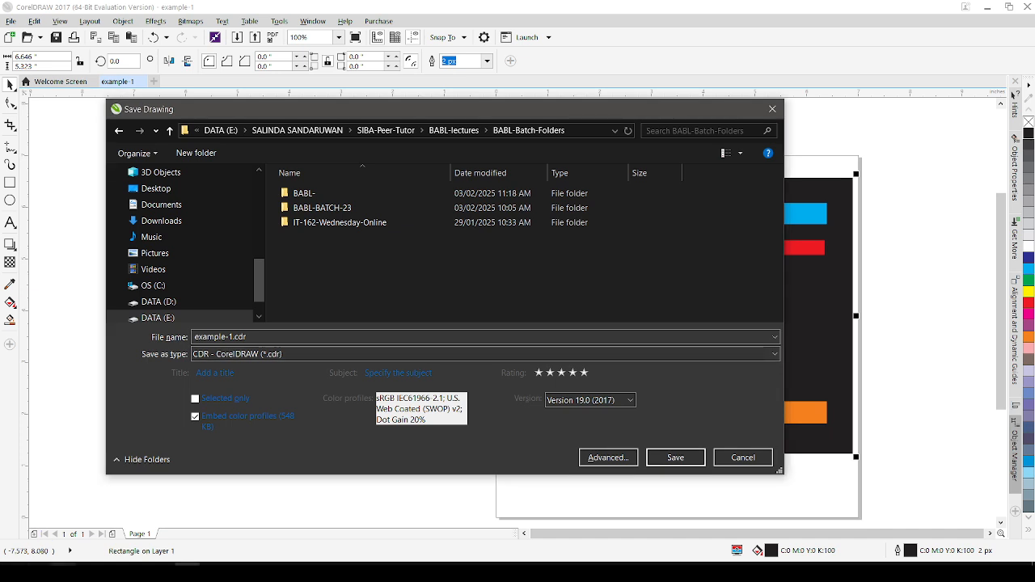
pyautogui.hotkey('alt', 'Tab')
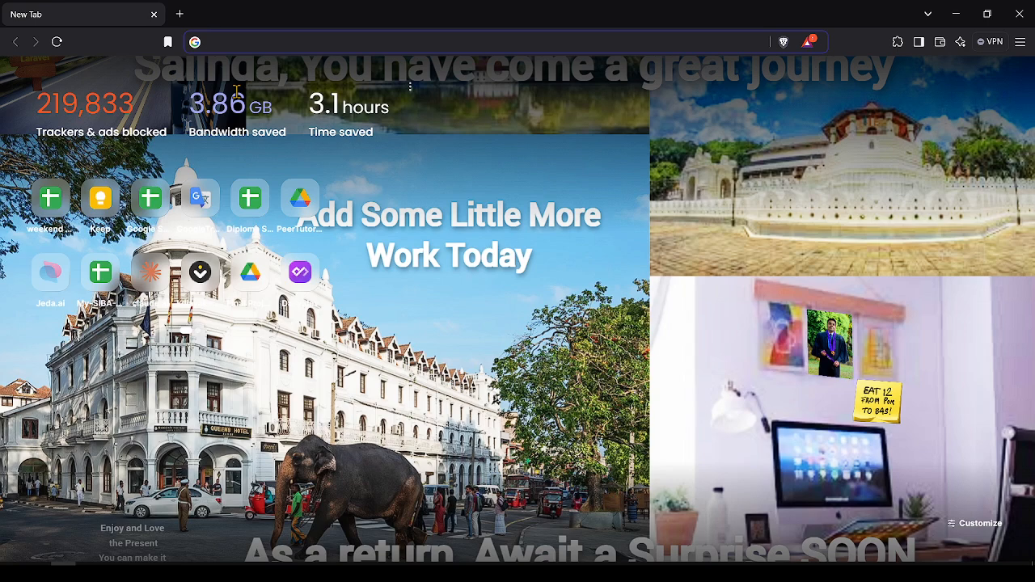
pyautogui.write('c')
pyautogui.press('BackSpace')
pyautogui.press('BackSpace')
pyautogui.write('2f')
pyautogui.press('BackSpace')
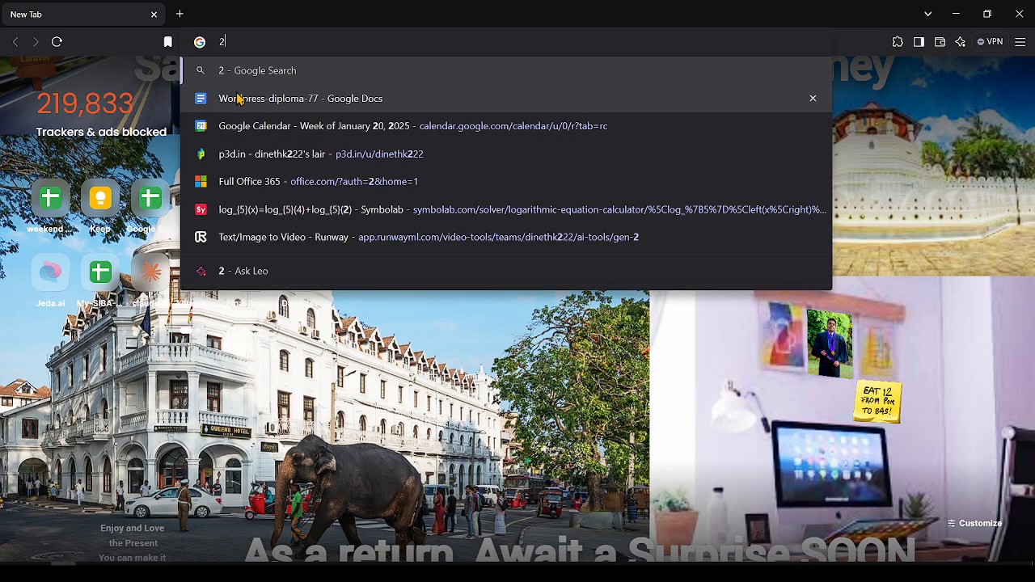
pyautogui.write('D')
pyautogui.press('Down')
pyautogui.press('Down')
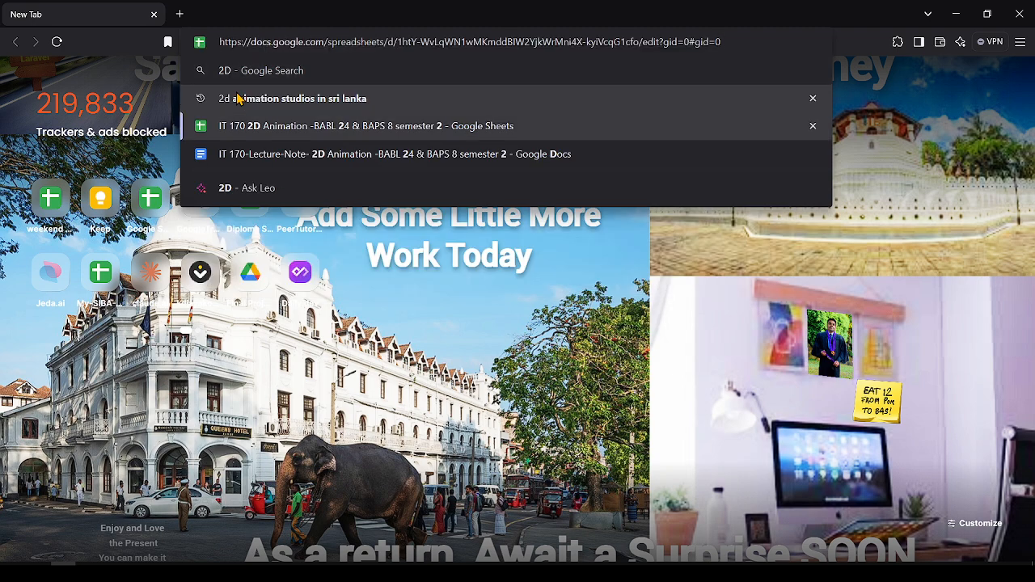
# Switch to File Explorer and rename the "BABL-" folder as "BABL-24 and BAPS-8 CorelDraw".
pyautogui.hotkey('alt', 'Tab')
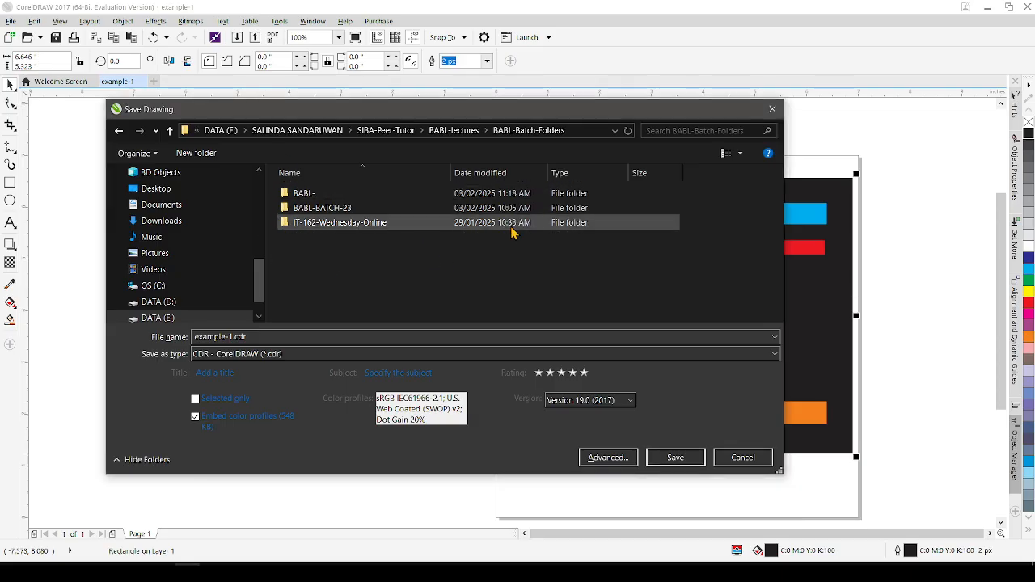
pyautogui.hotkey('alt', 'Tab')
pyautogui.hotkey('alt', 'Tab')
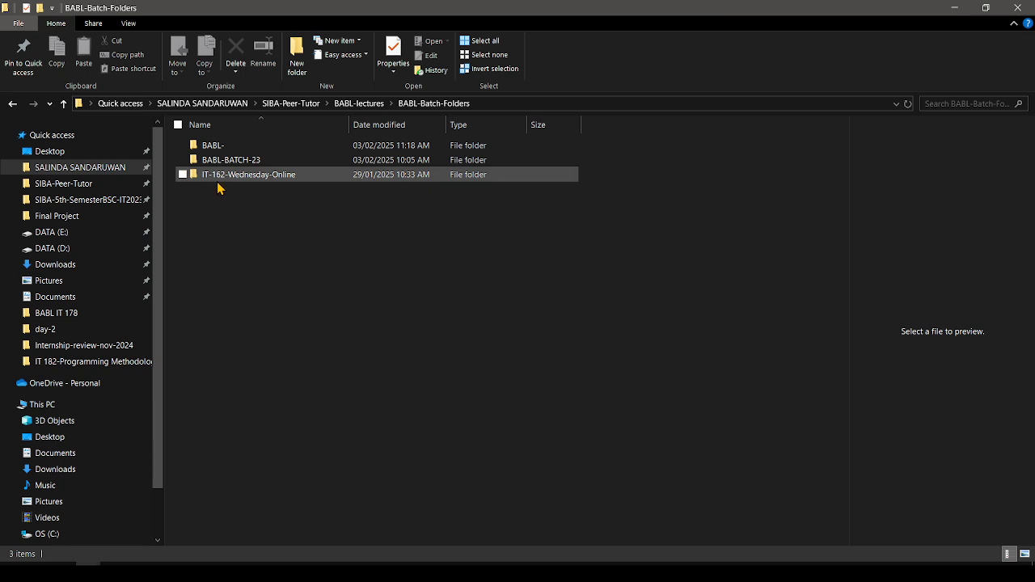
pyautogui.click(248, 151)
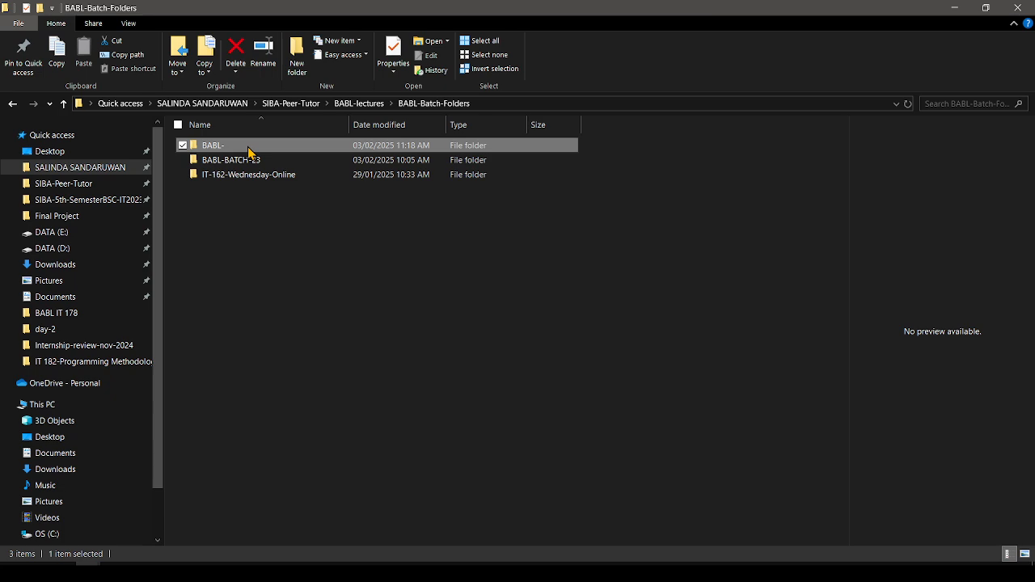
pyautogui.click(247, 149)
pyautogui.click(241, 144)
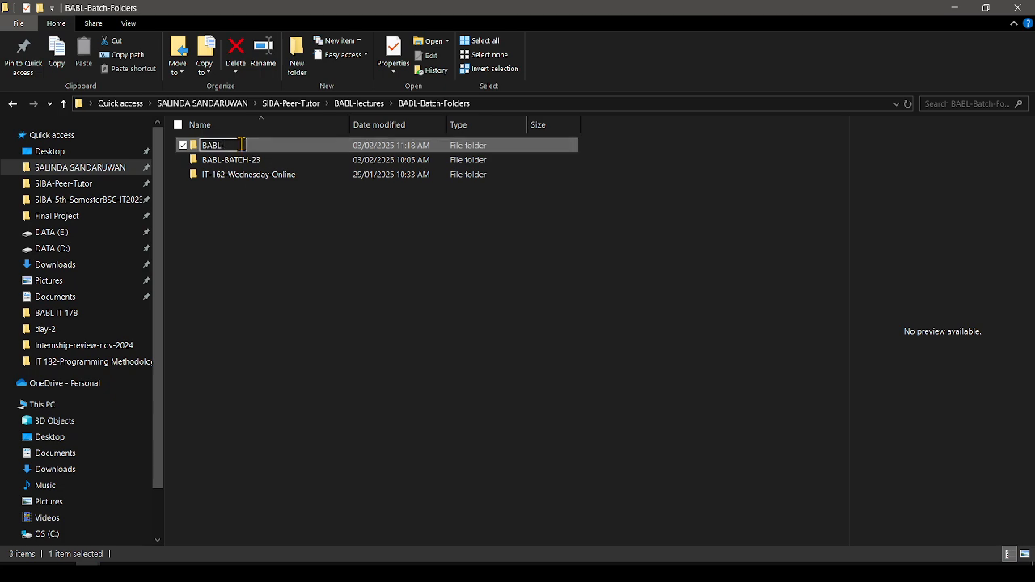
pyautogui.write('24 and BAPS-8')
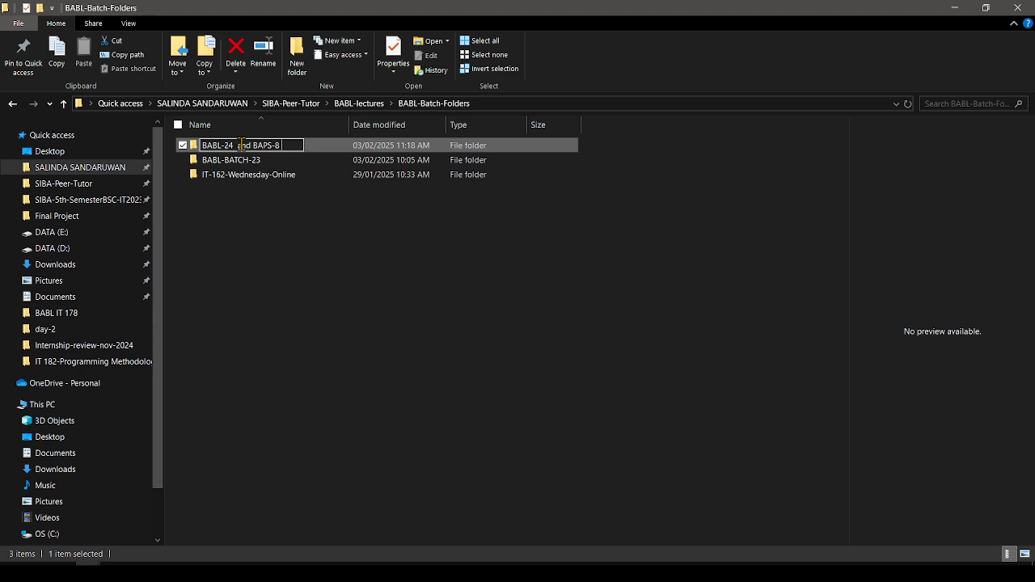
pyautogui.write(' CorelDraw')
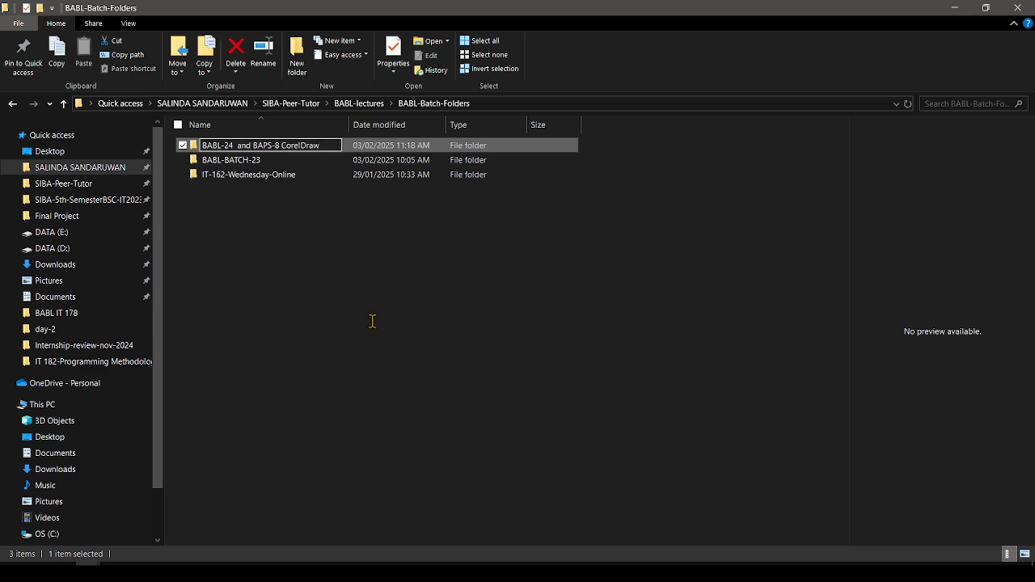
pyautogui.press('Return')
pyautogui.click(298, 201)
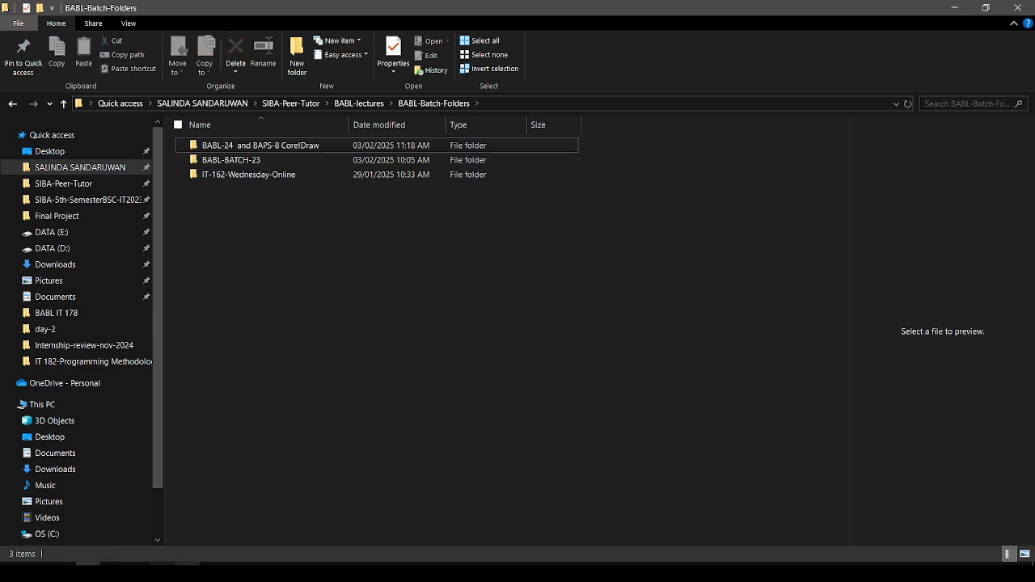
# Switch to CorelDRAW and try to save the drawing as example-1 in the "BABL-24 and BAPS-8 CorelDraw" folder.
pyautogui.click(187, 571)
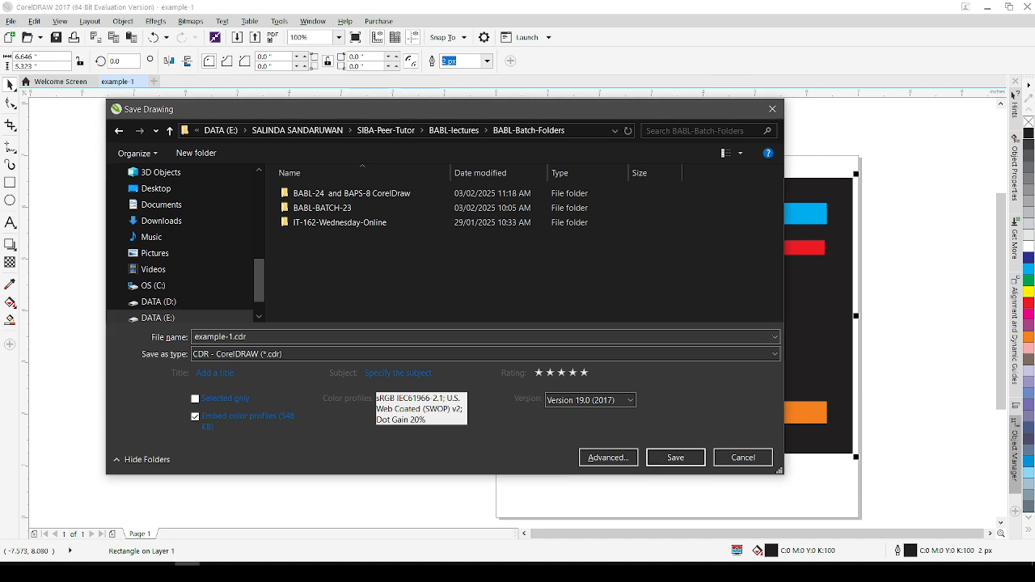
pyautogui.click(336, 199)
pyautogui.doubleClick(337, 200)
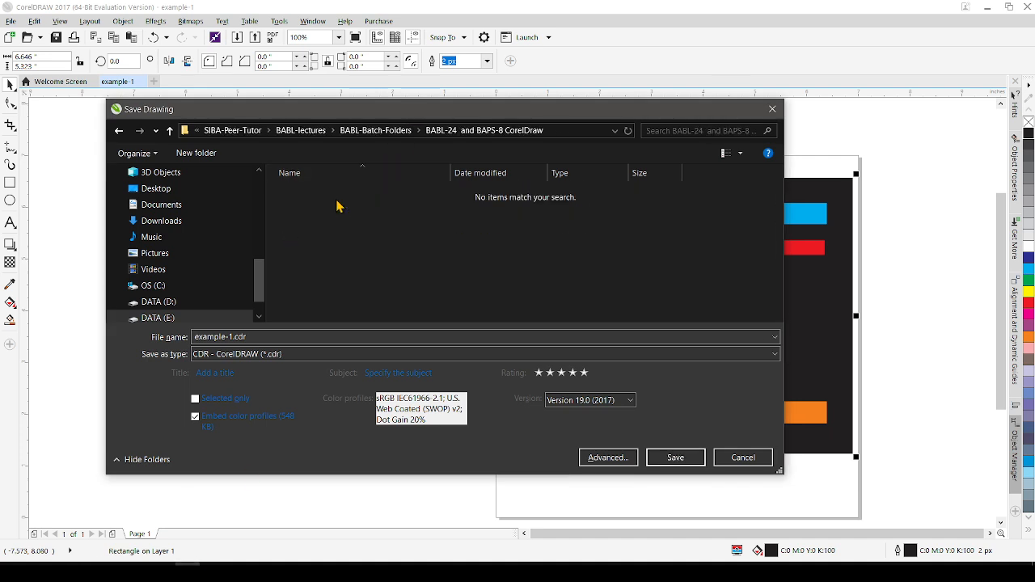
pyautogui.doubleClick(251, 339)
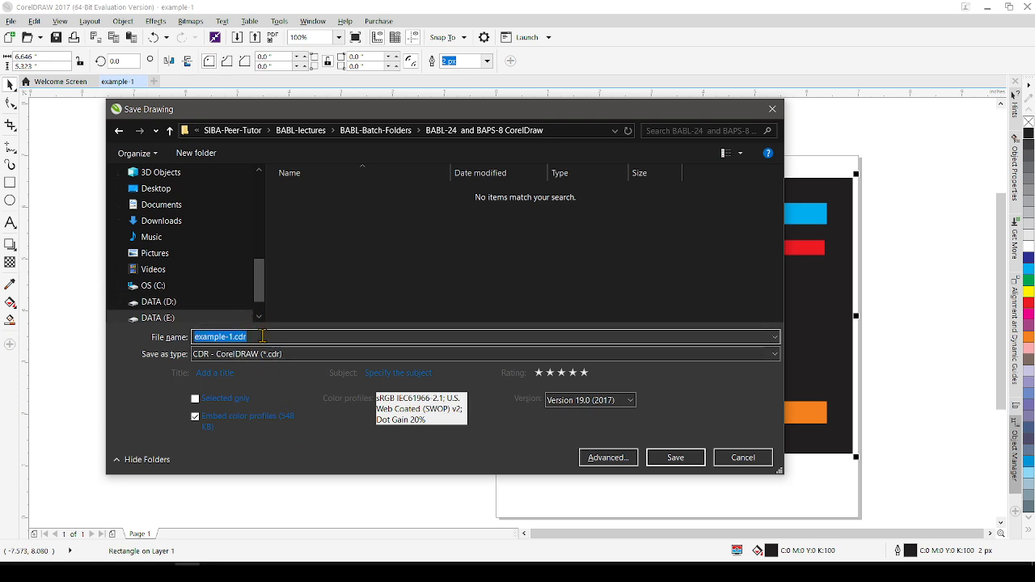
pyautogui.write('e')
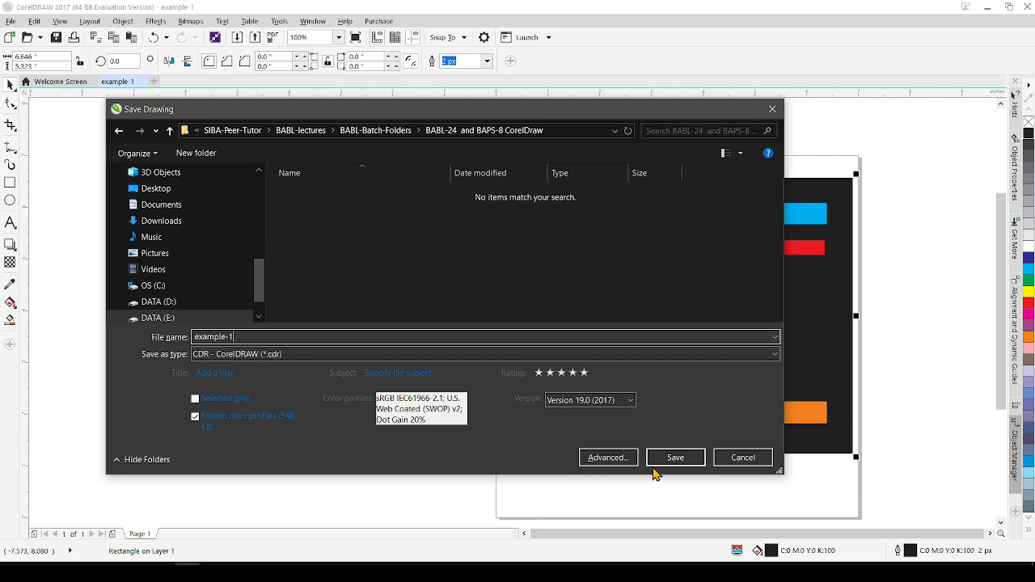
pyautogui.click(700, 458)
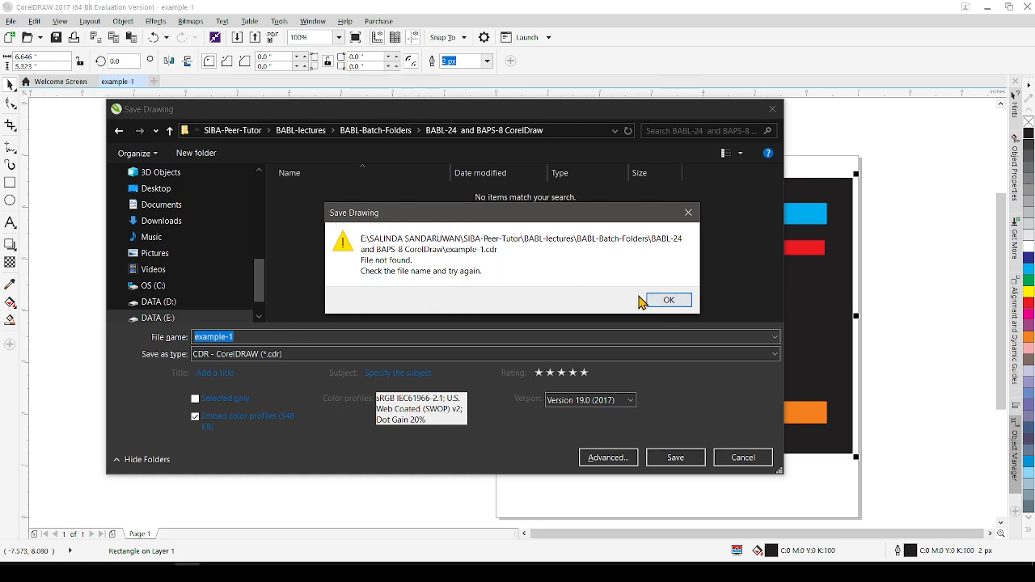
pyautogui.click(664, 300)
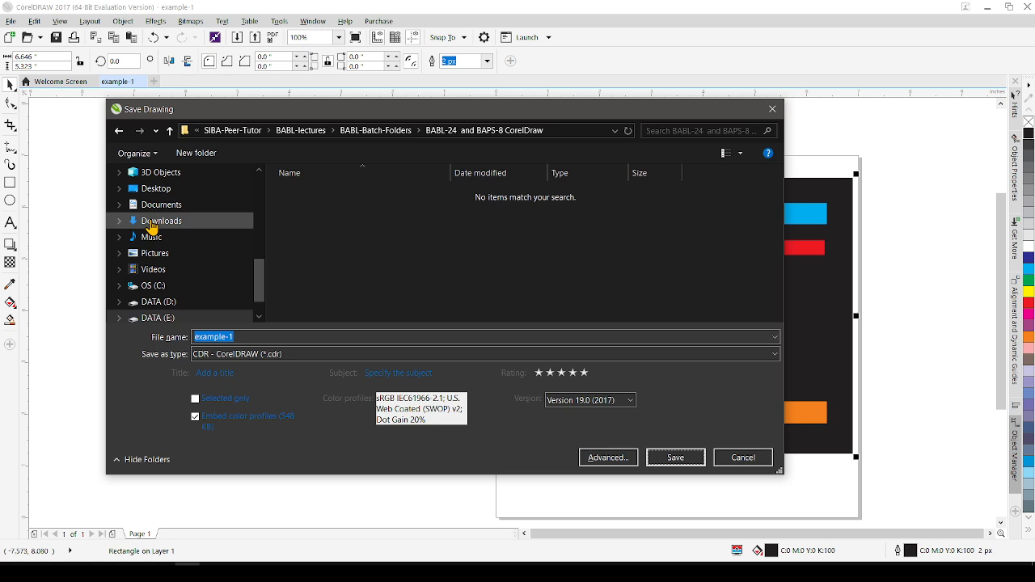
# Create a folder named "corel-draw-day-1" in Downloads and save the drawing in it as example-1.
pyautogui.click(153, 228)
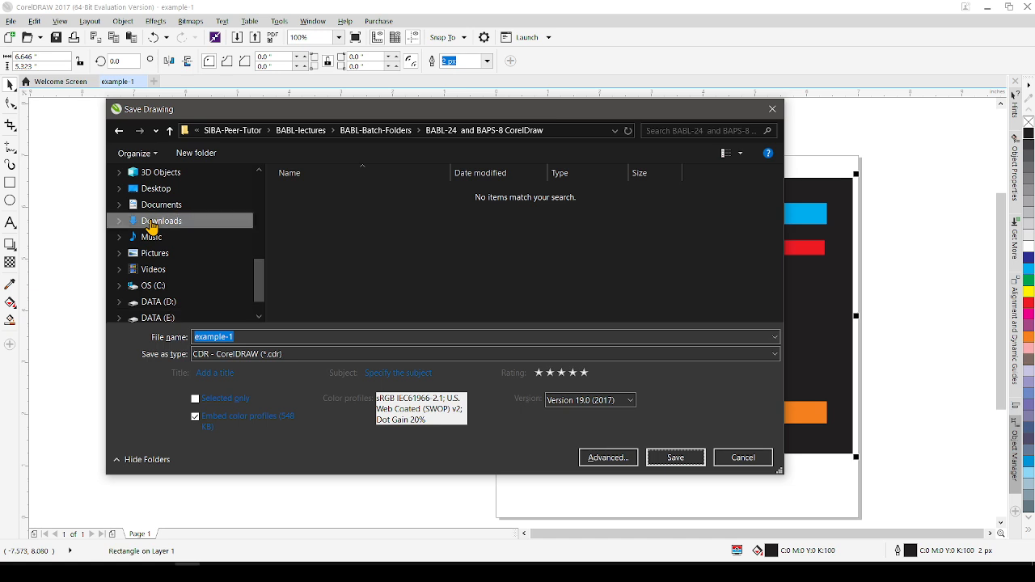
pyautogui.click(187, 154)
pyautogui.write('core')
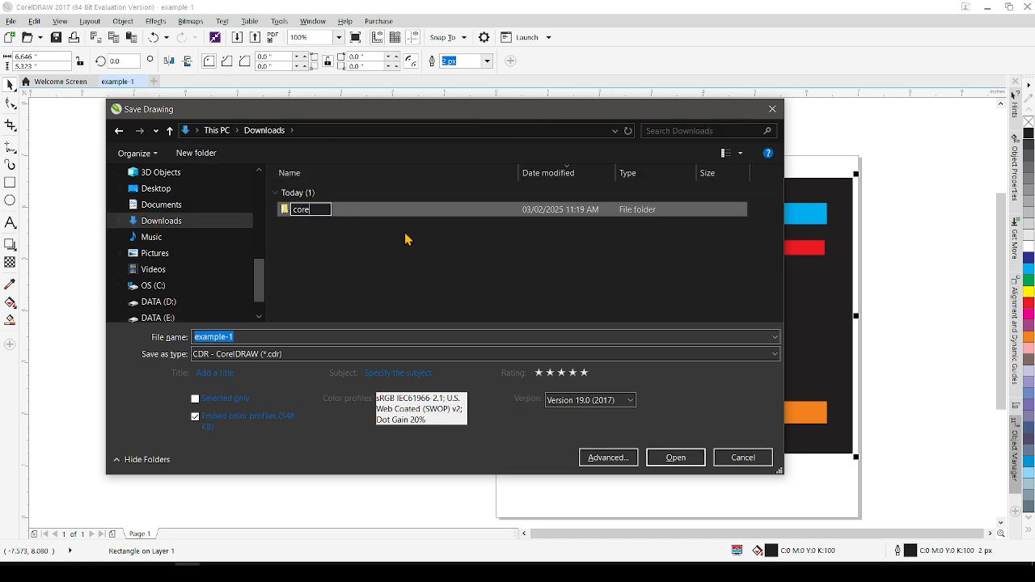
pyautogui.write('l-de')
pyautogui.write('raw-day-1')
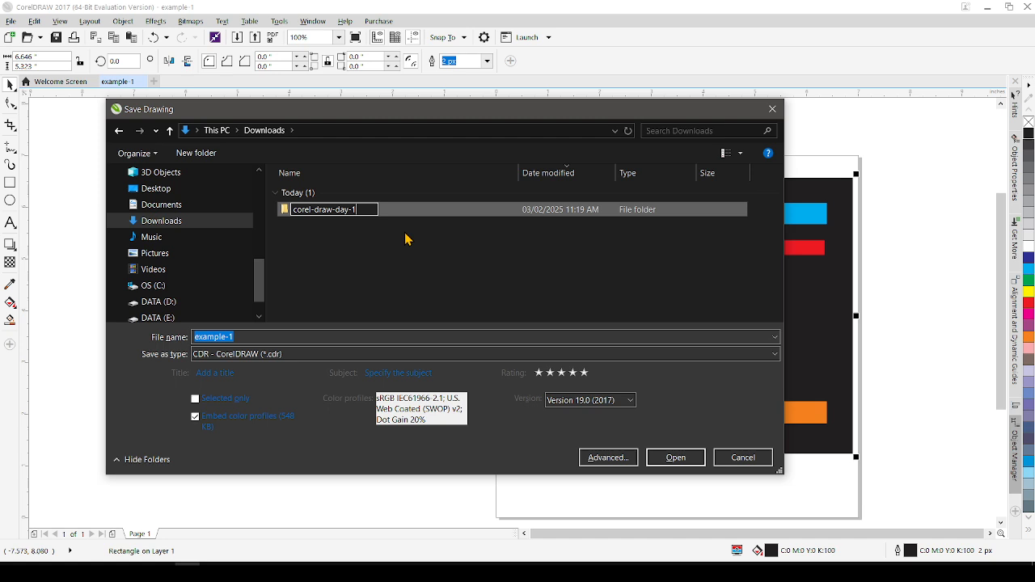
pyautogui.press('Return')
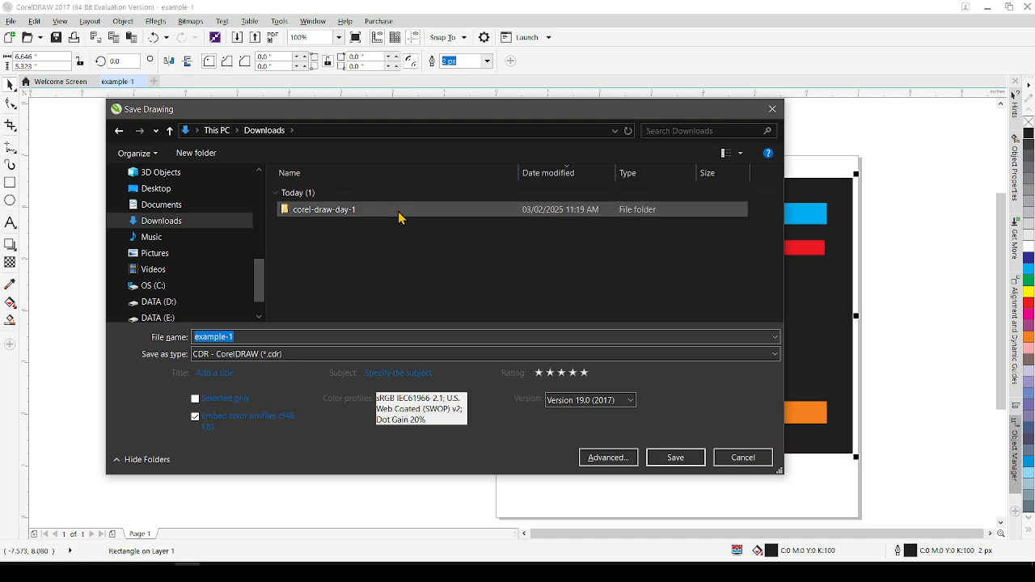
pyautogui.doubleClick(399, 212)
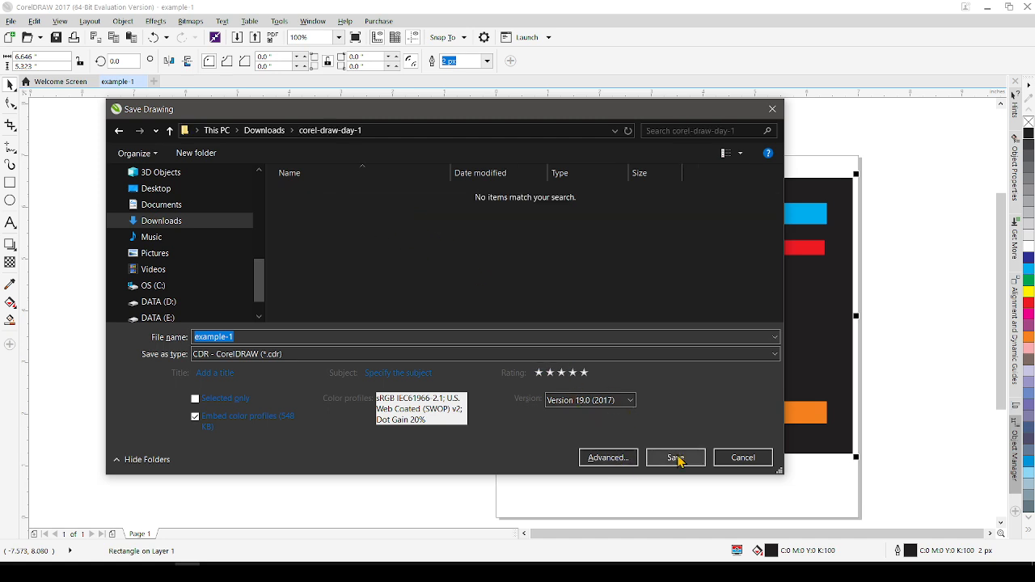
pyautogui.click(676, 458)
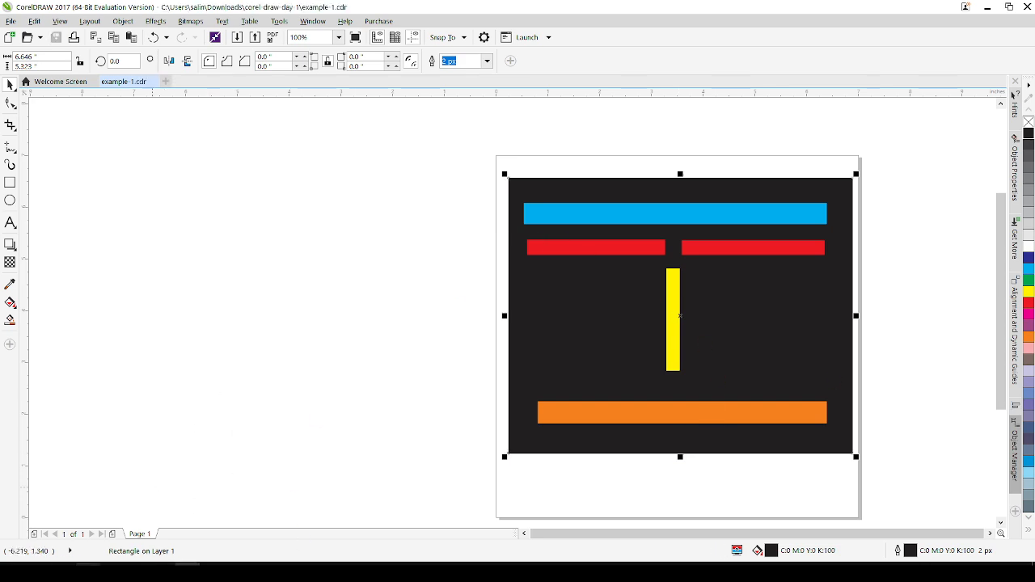
# Switch to File Explorer and open the corel-draw-day-1 folder in Downloads.
pyautogui.moveTo(89, 573)
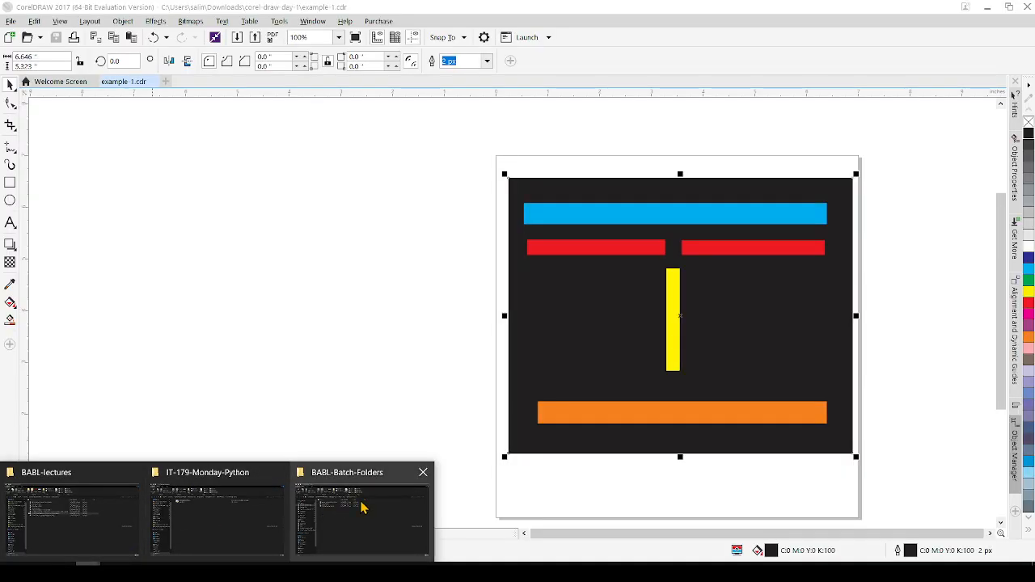
pyautogui.click(354, 512)
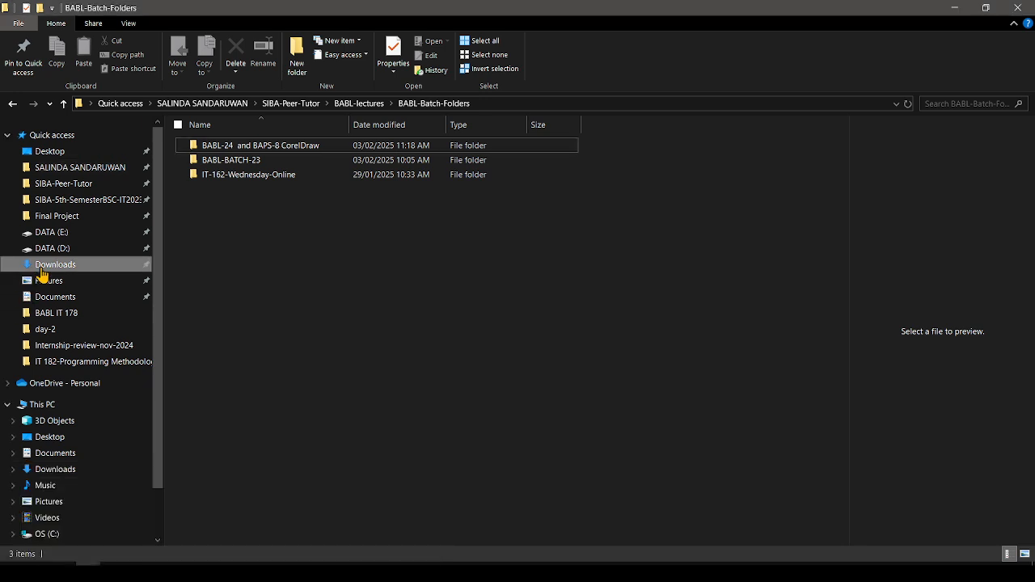
pyautogui.click(58, 264)
pyautogui.doubleClick(270, 165)
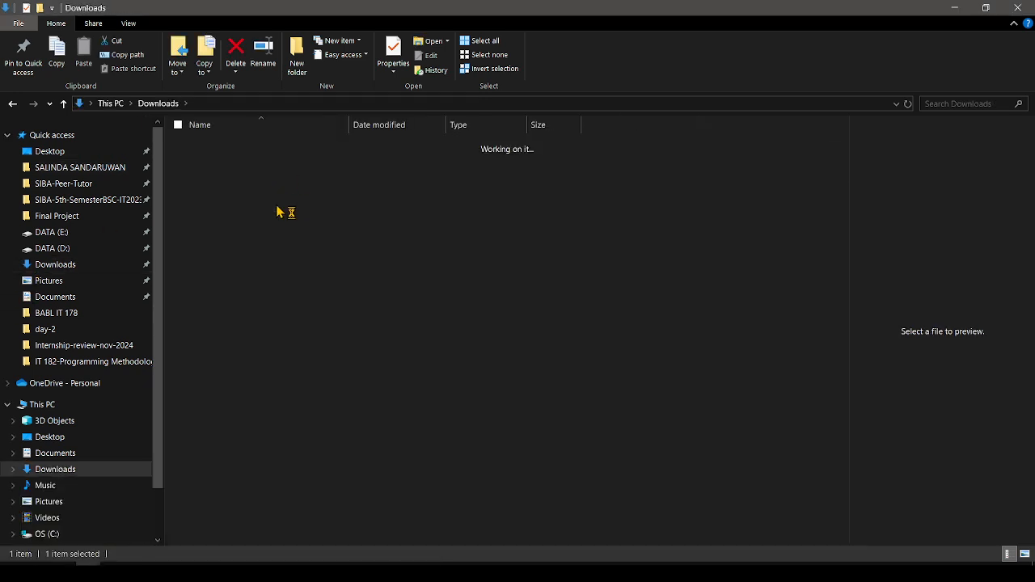